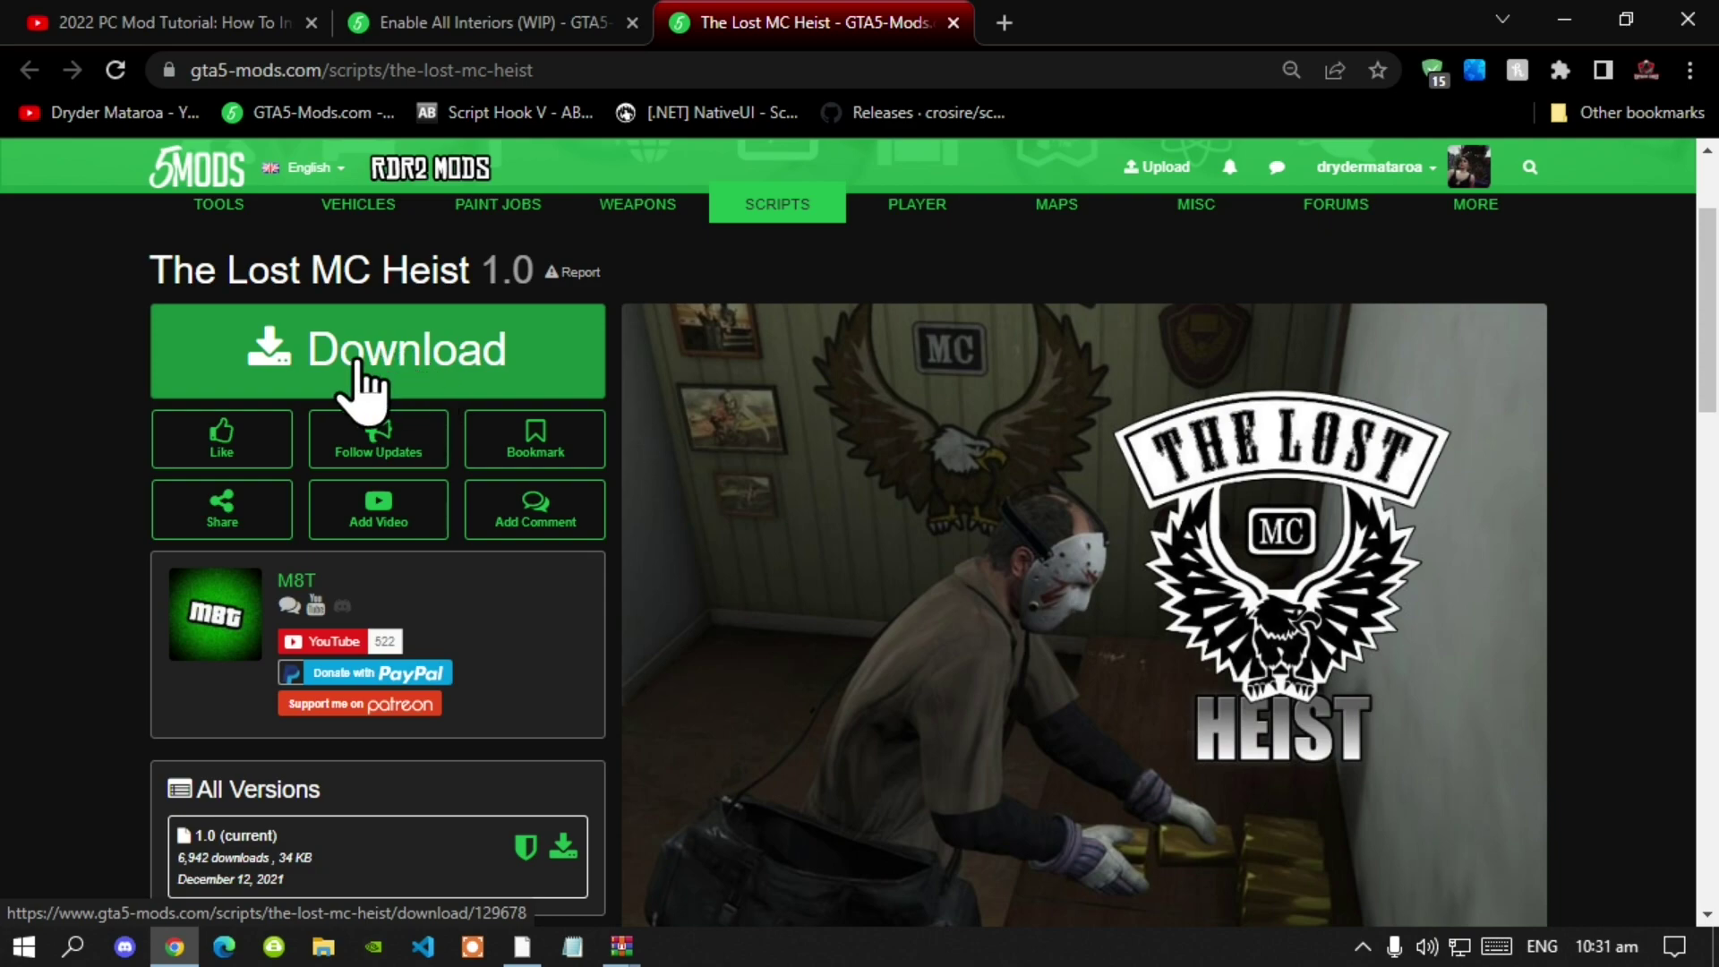
# - Review the Enable All Interiors page and the video's LemonUI link, then minimize Chrome
pyautogui.click(551, 25)
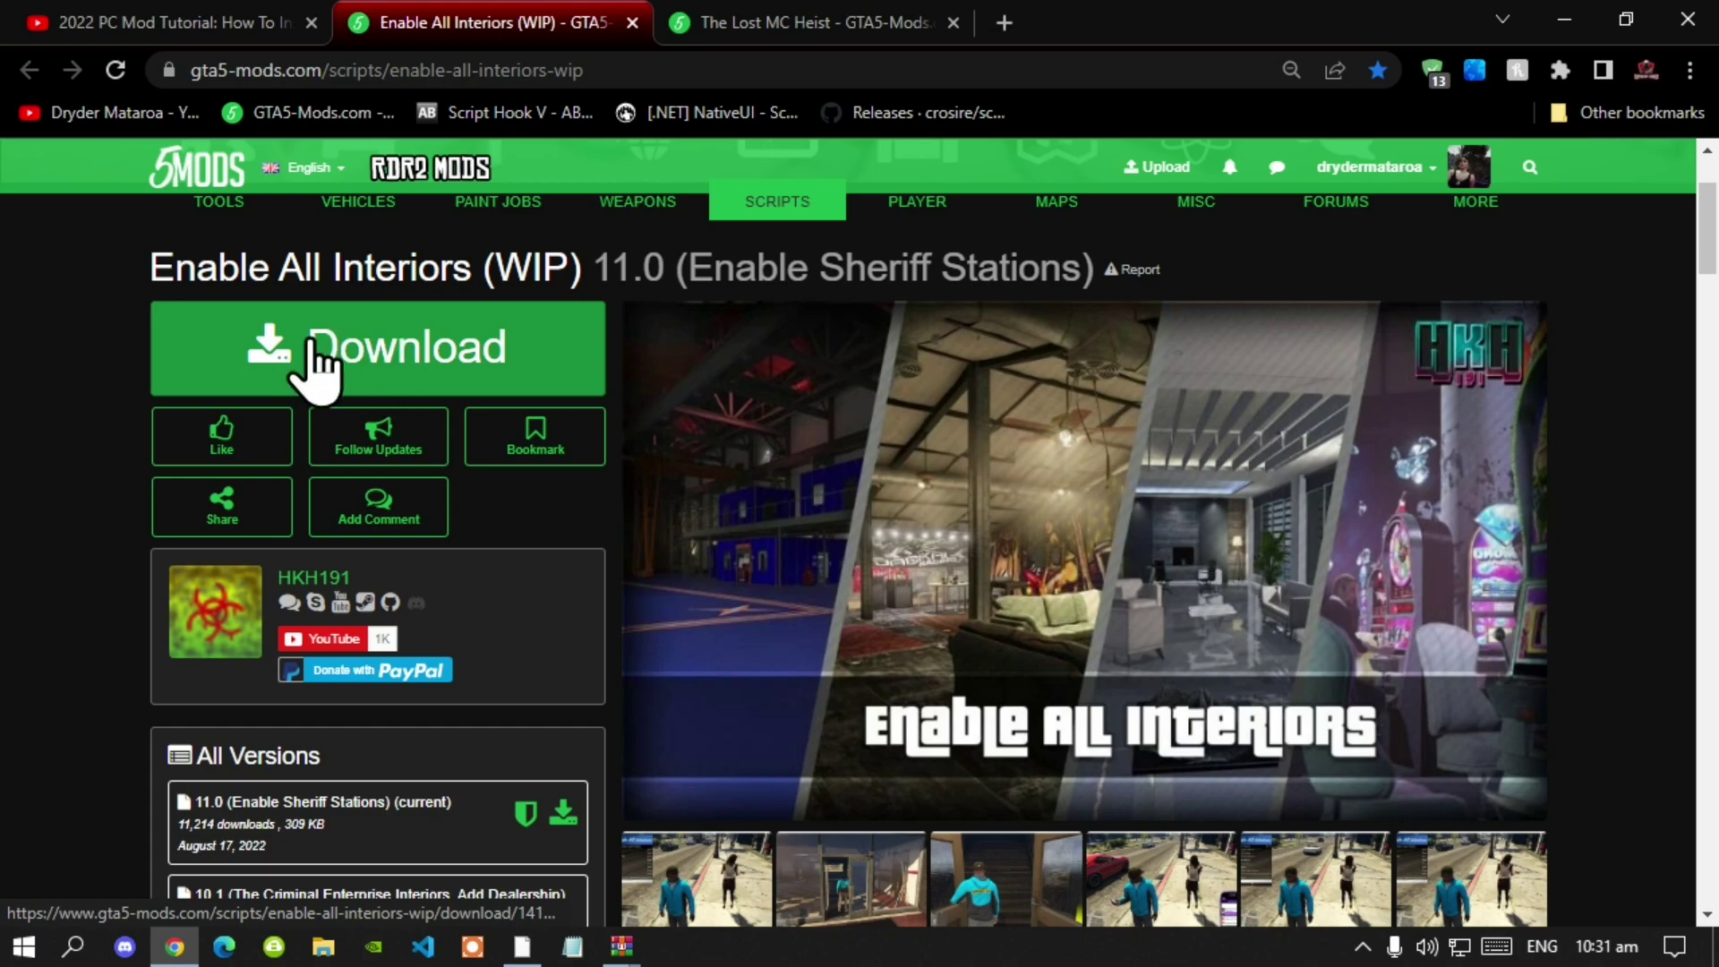
pyautogui.click(281, 40)
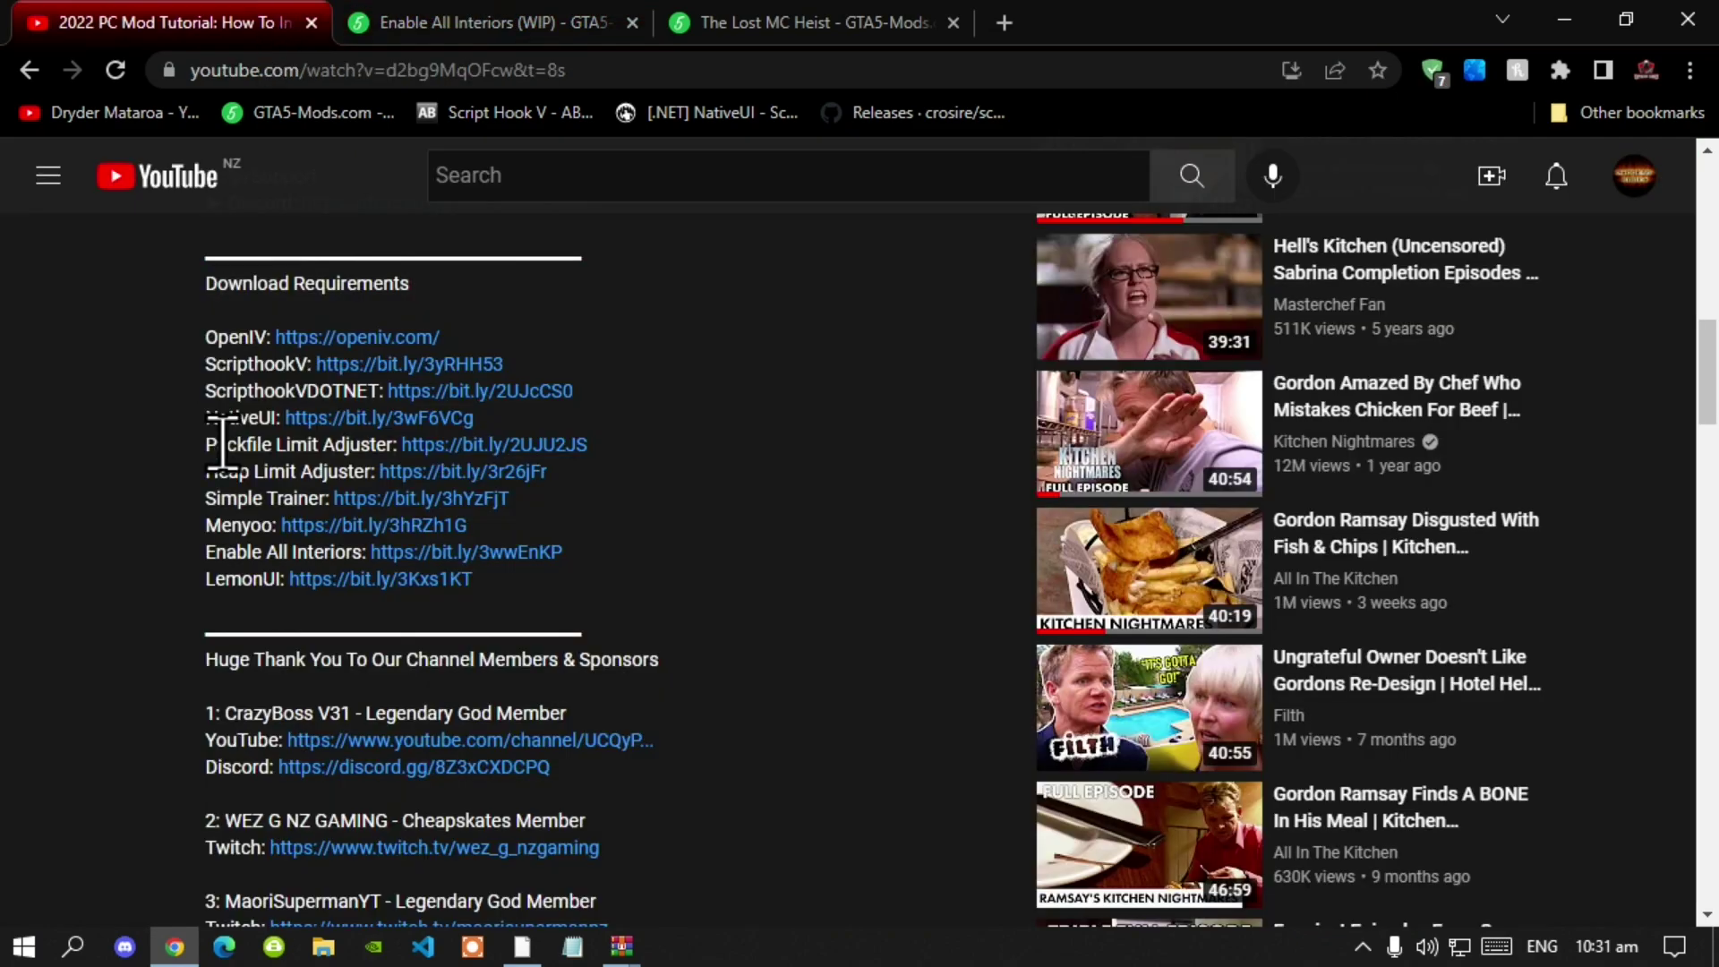
pyautogui.moveTo(207, 580); pyautogui.dragTo(488, 599)
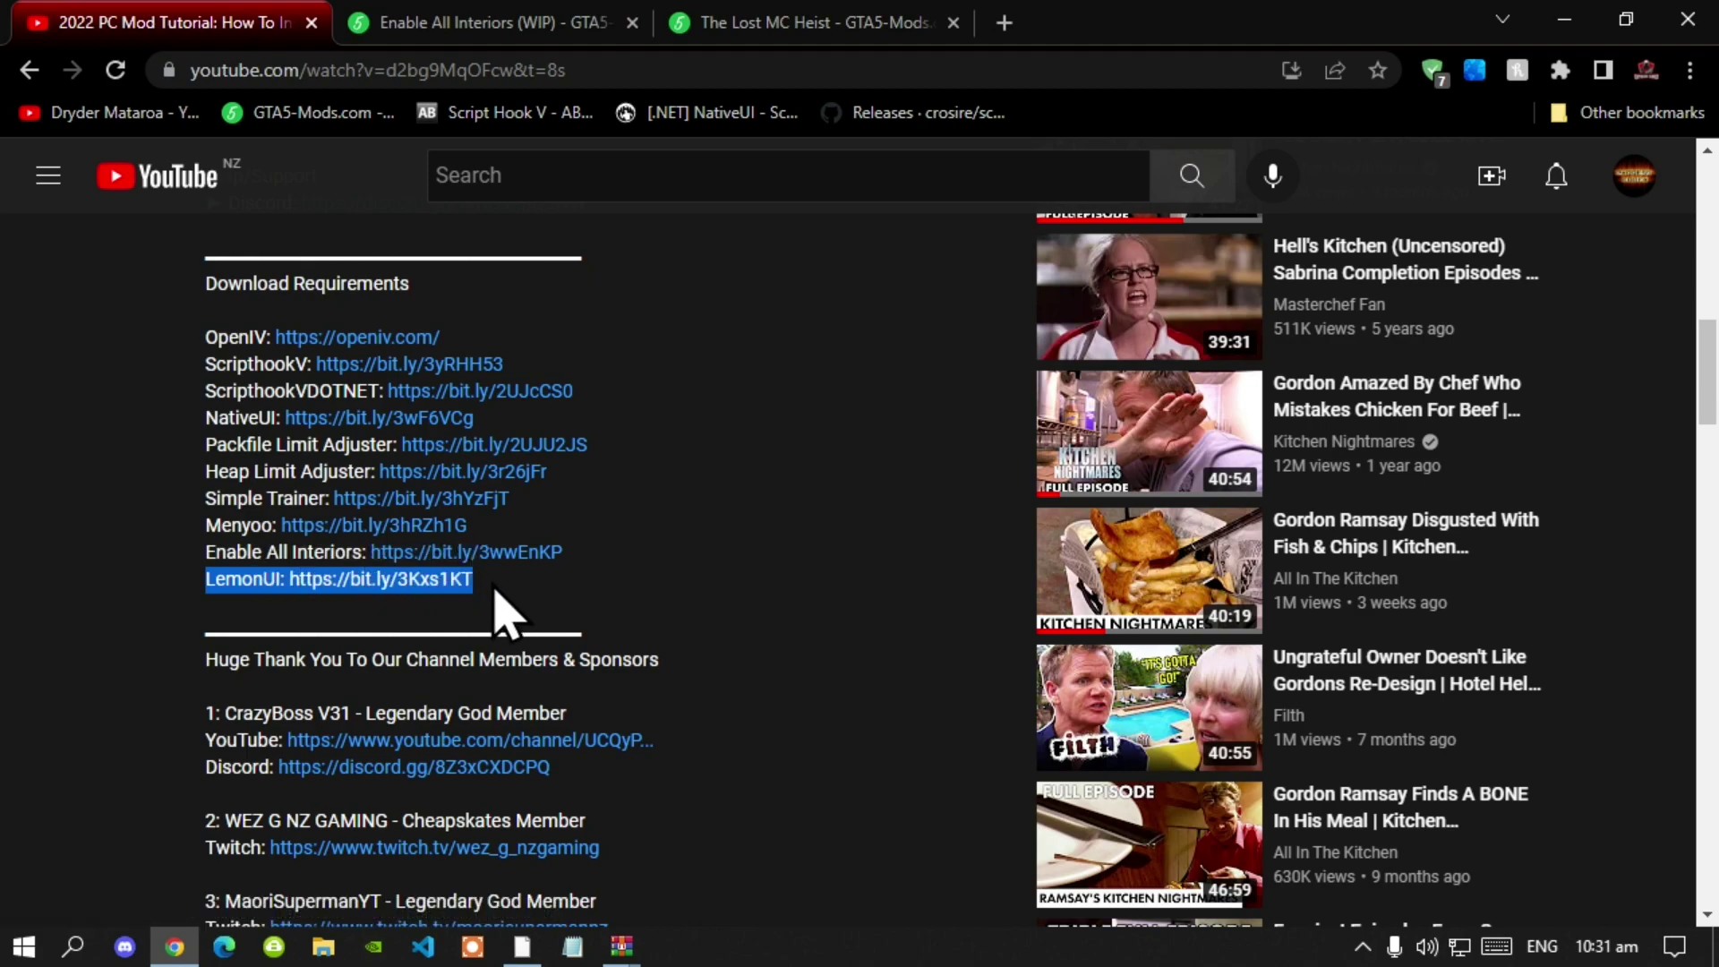
pyautogui.click(501, 611)
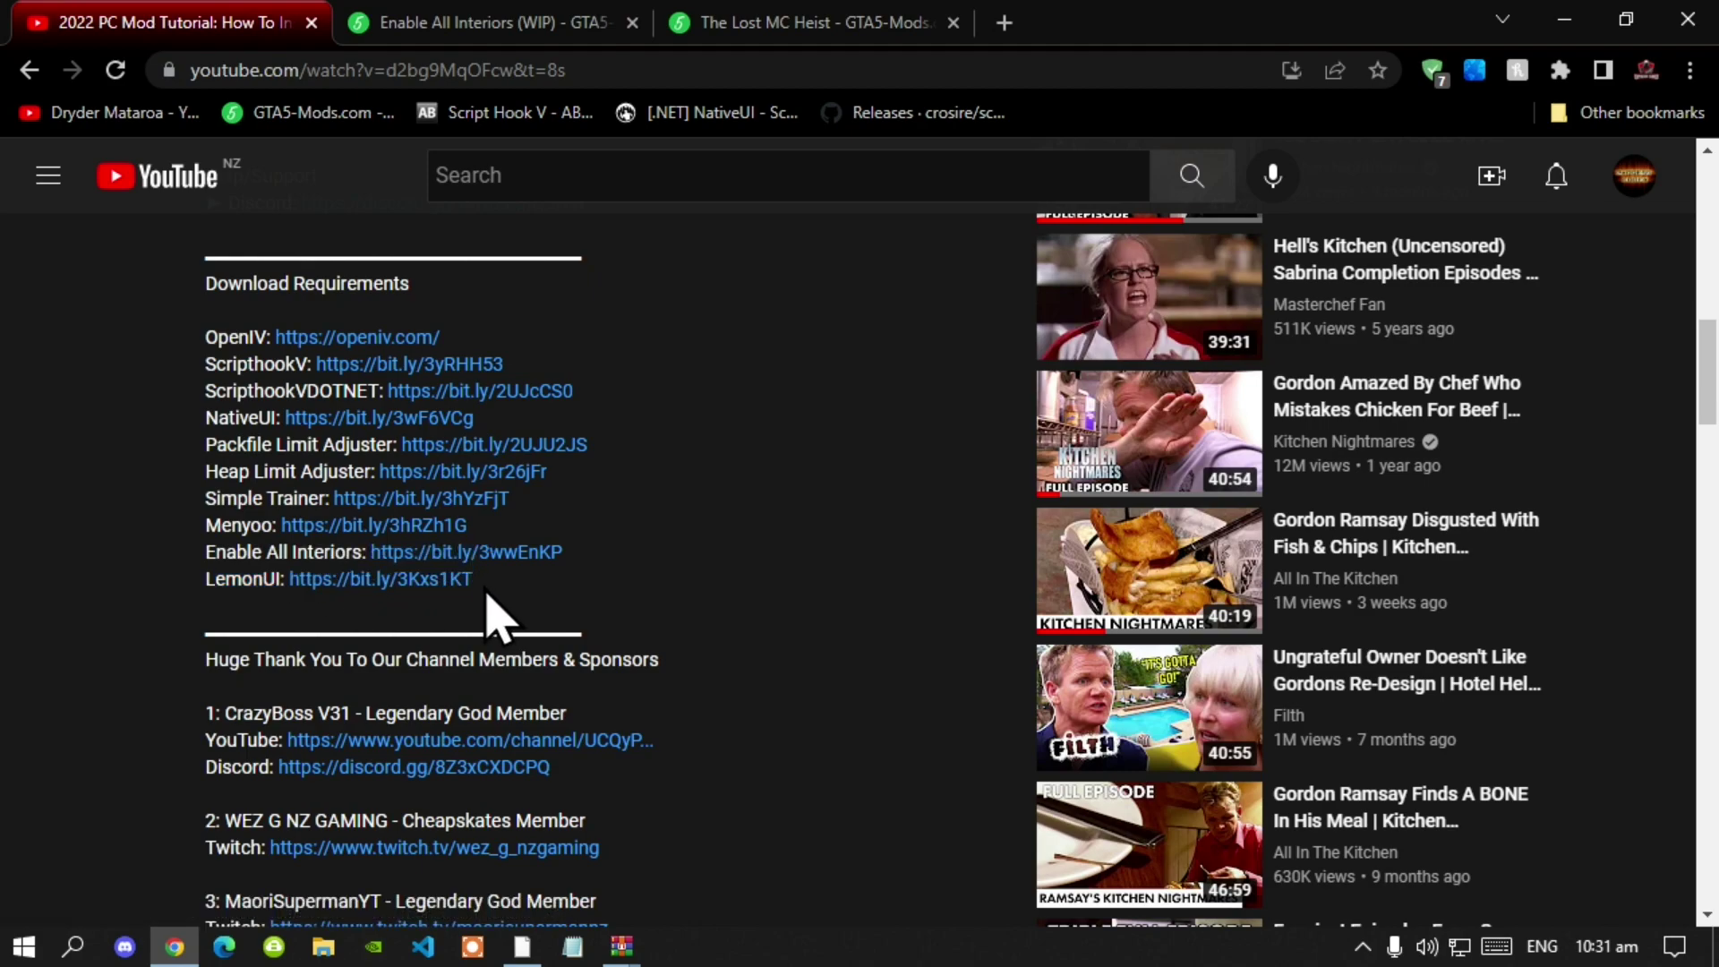
pyautogui.click(1564, 19)
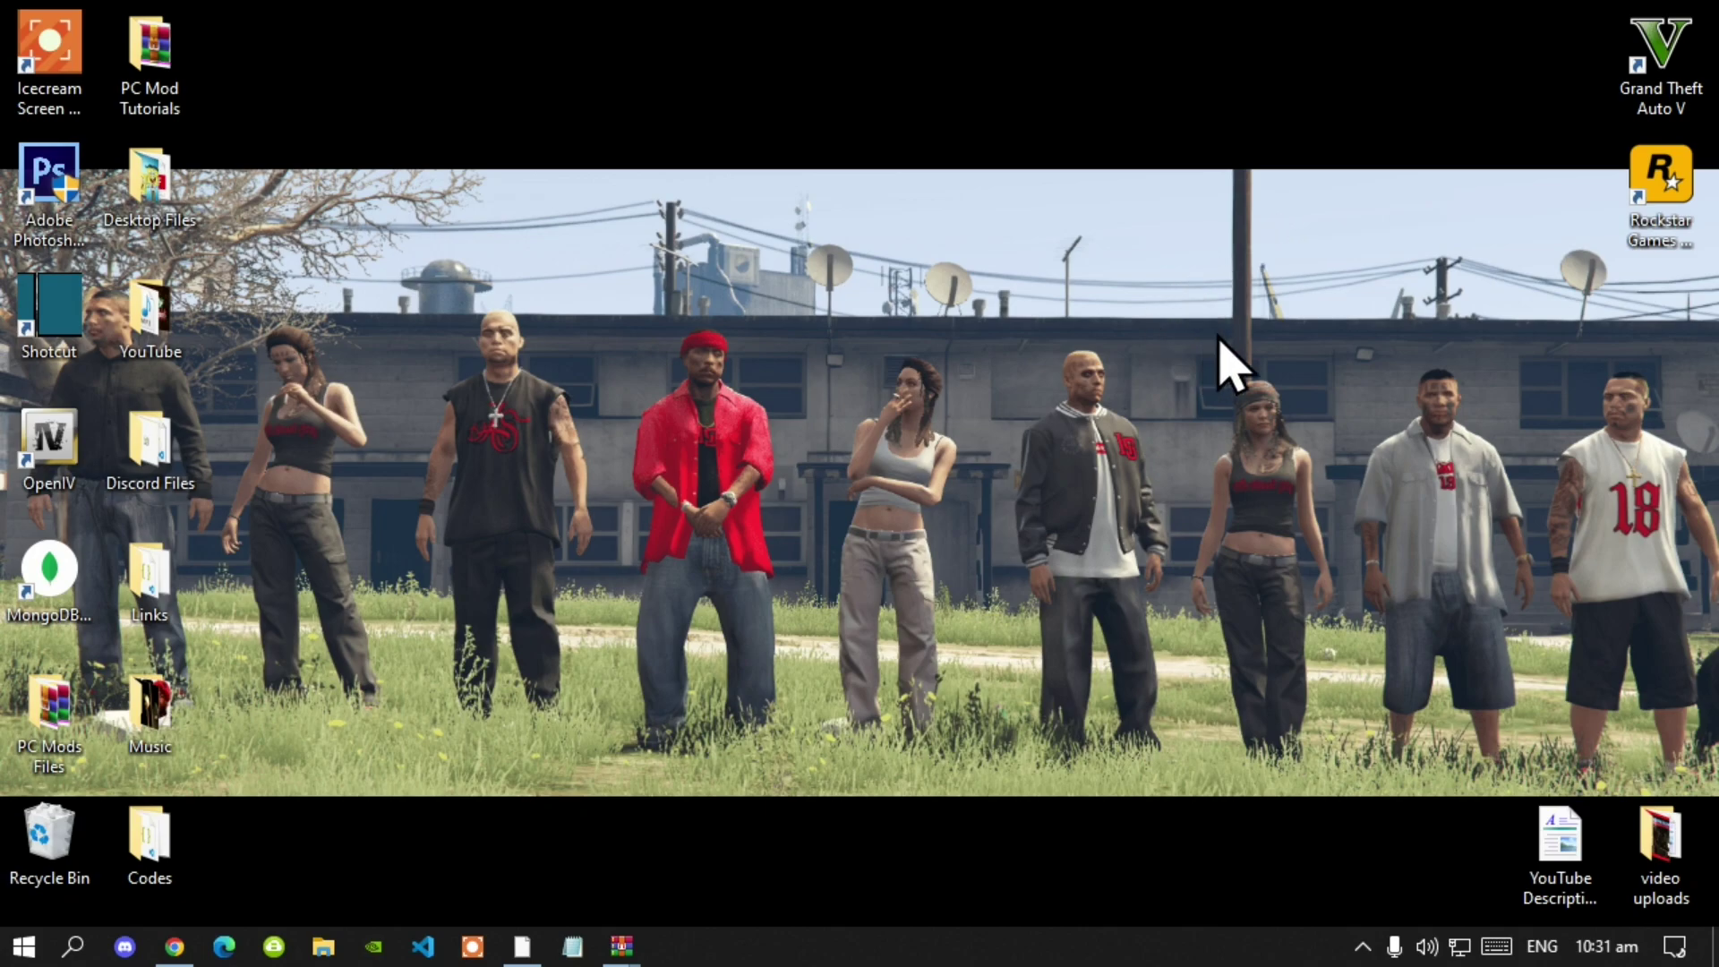
# - Open the Grand Theft Auto V install folder from the desktop shortcut's file location
pyautogui.rightClick(1668, 49)
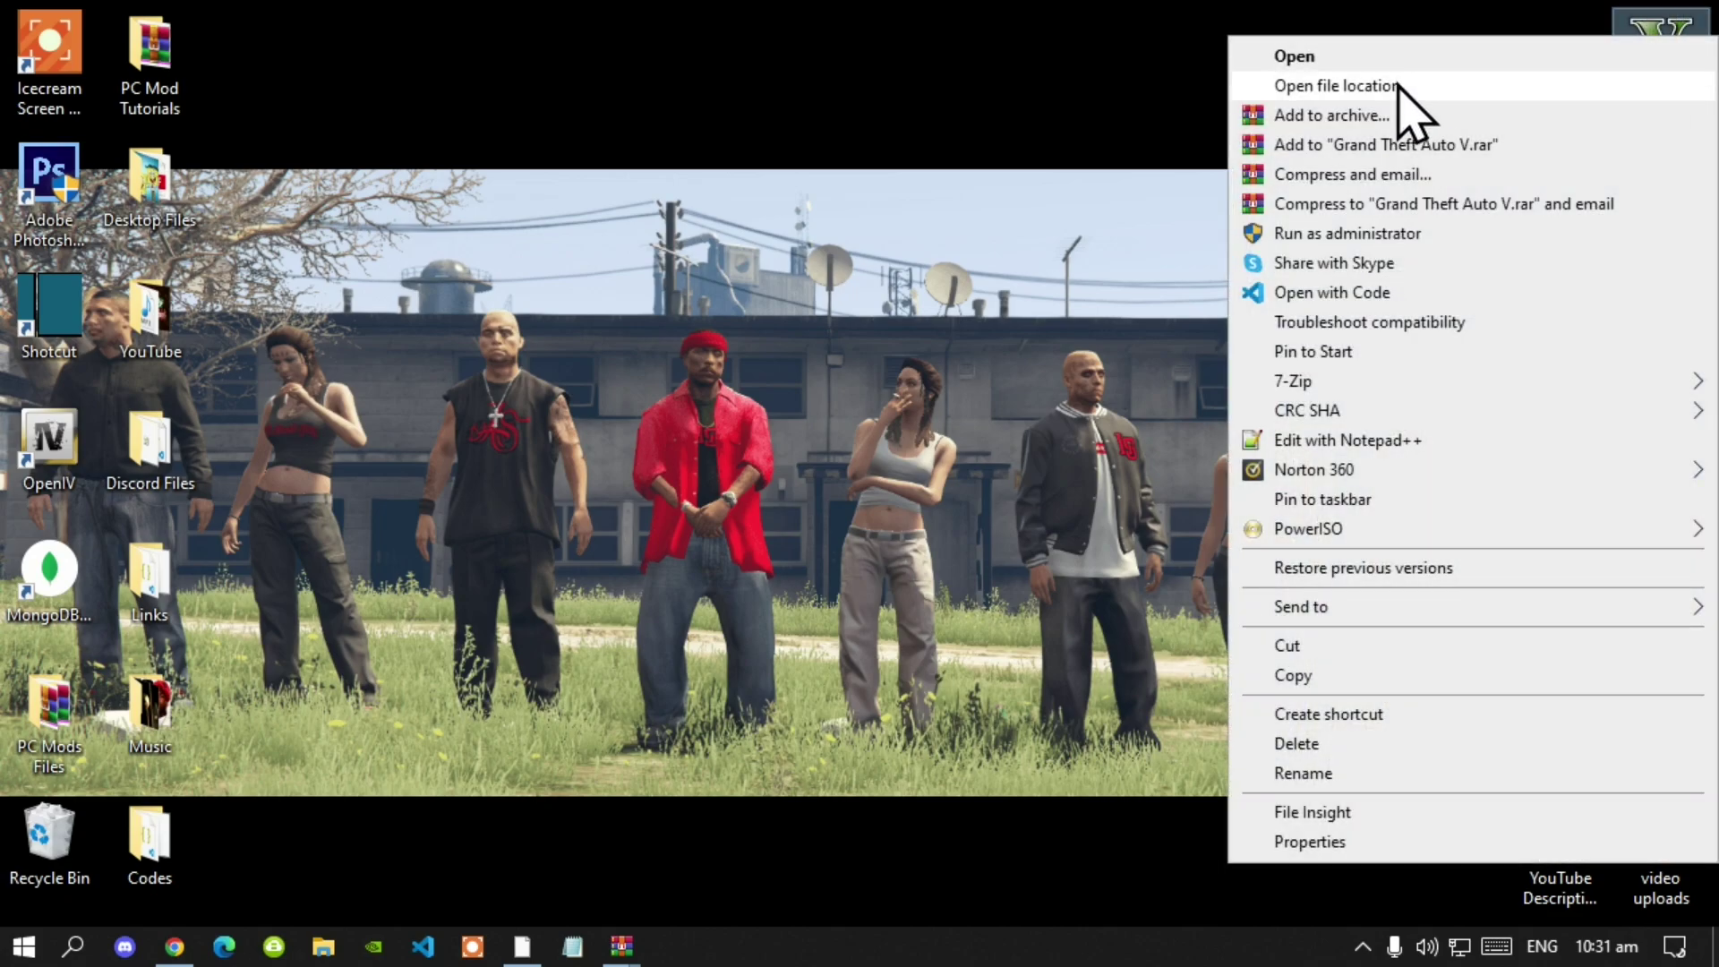
pyautogui.click(1398, 87)
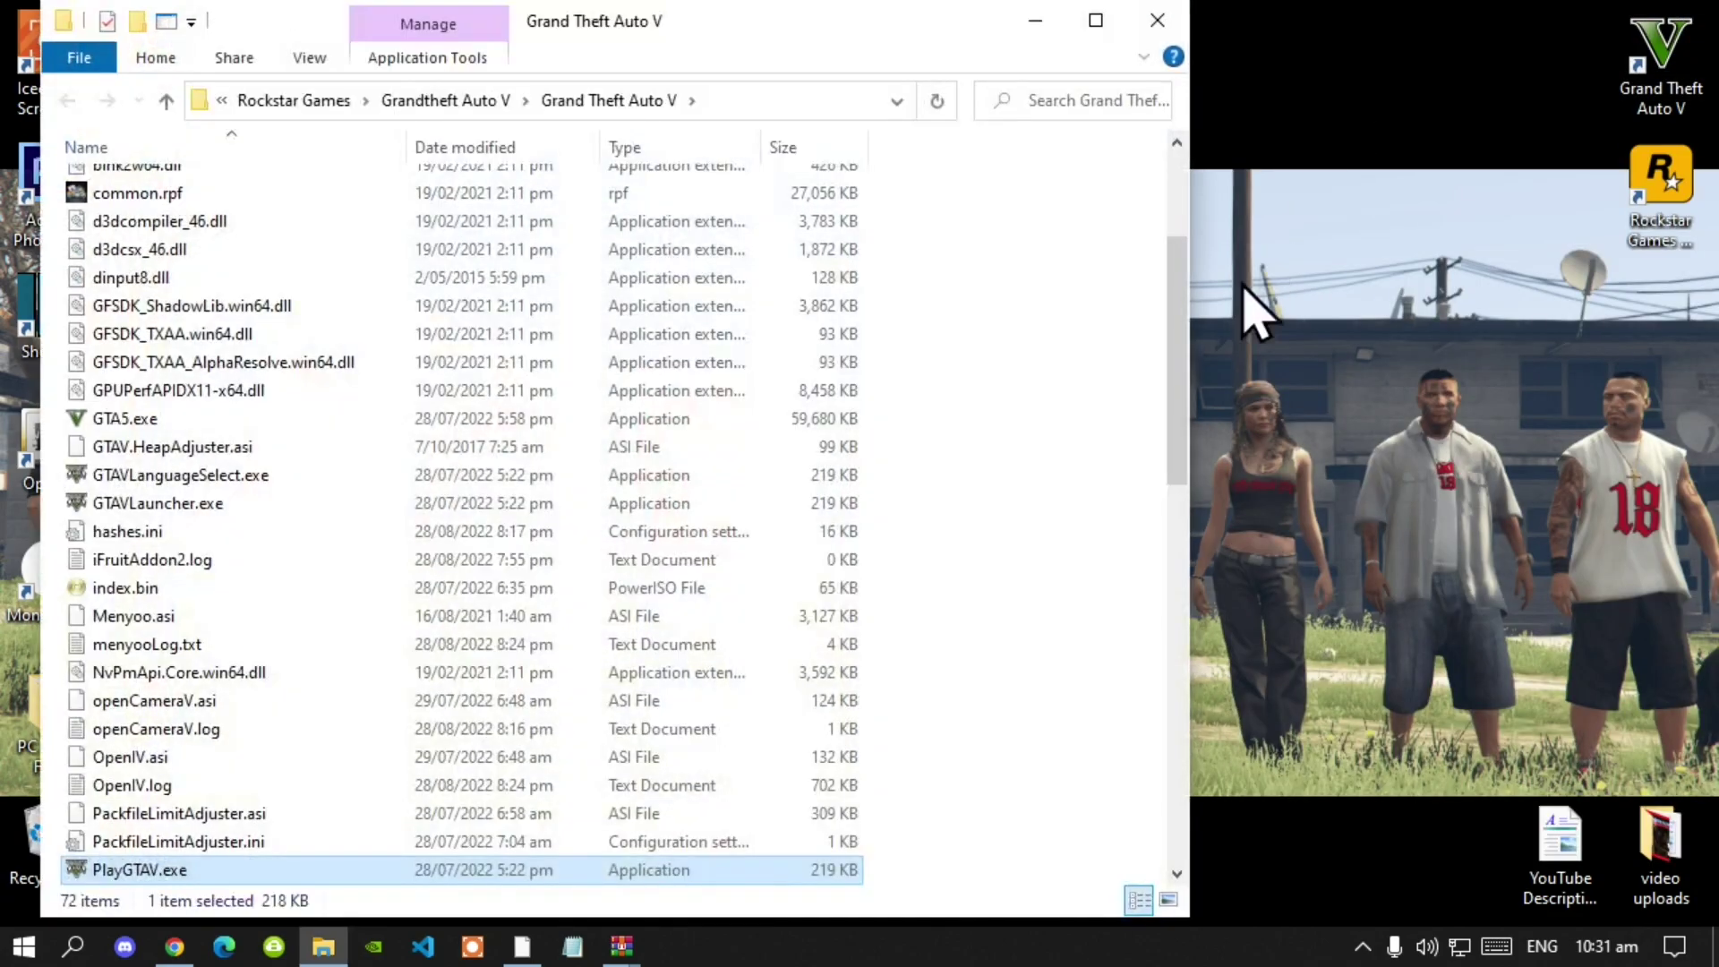
pyautogui.moveTo(1175, 344); pyautogui.dragTo(1191, 554)
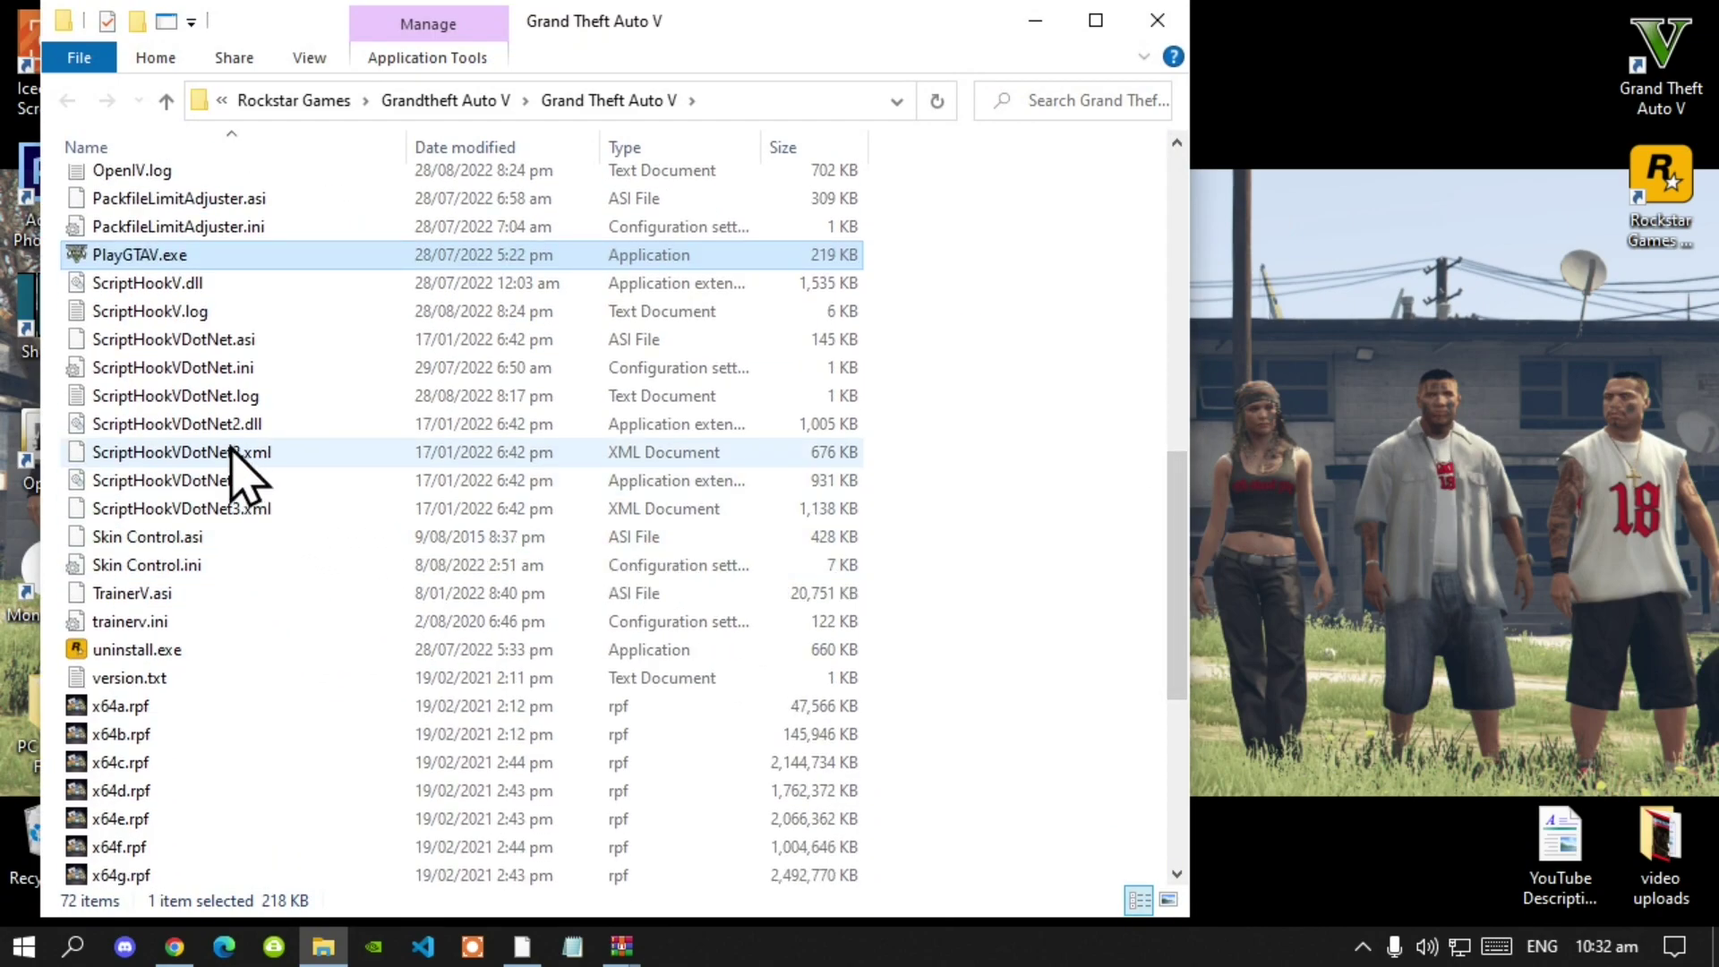
# - Check the ReloadKey=Insert setting in ScriptHookVDotNet.ini, then close Notepad
pyautogui.doubleClick(181, 378)
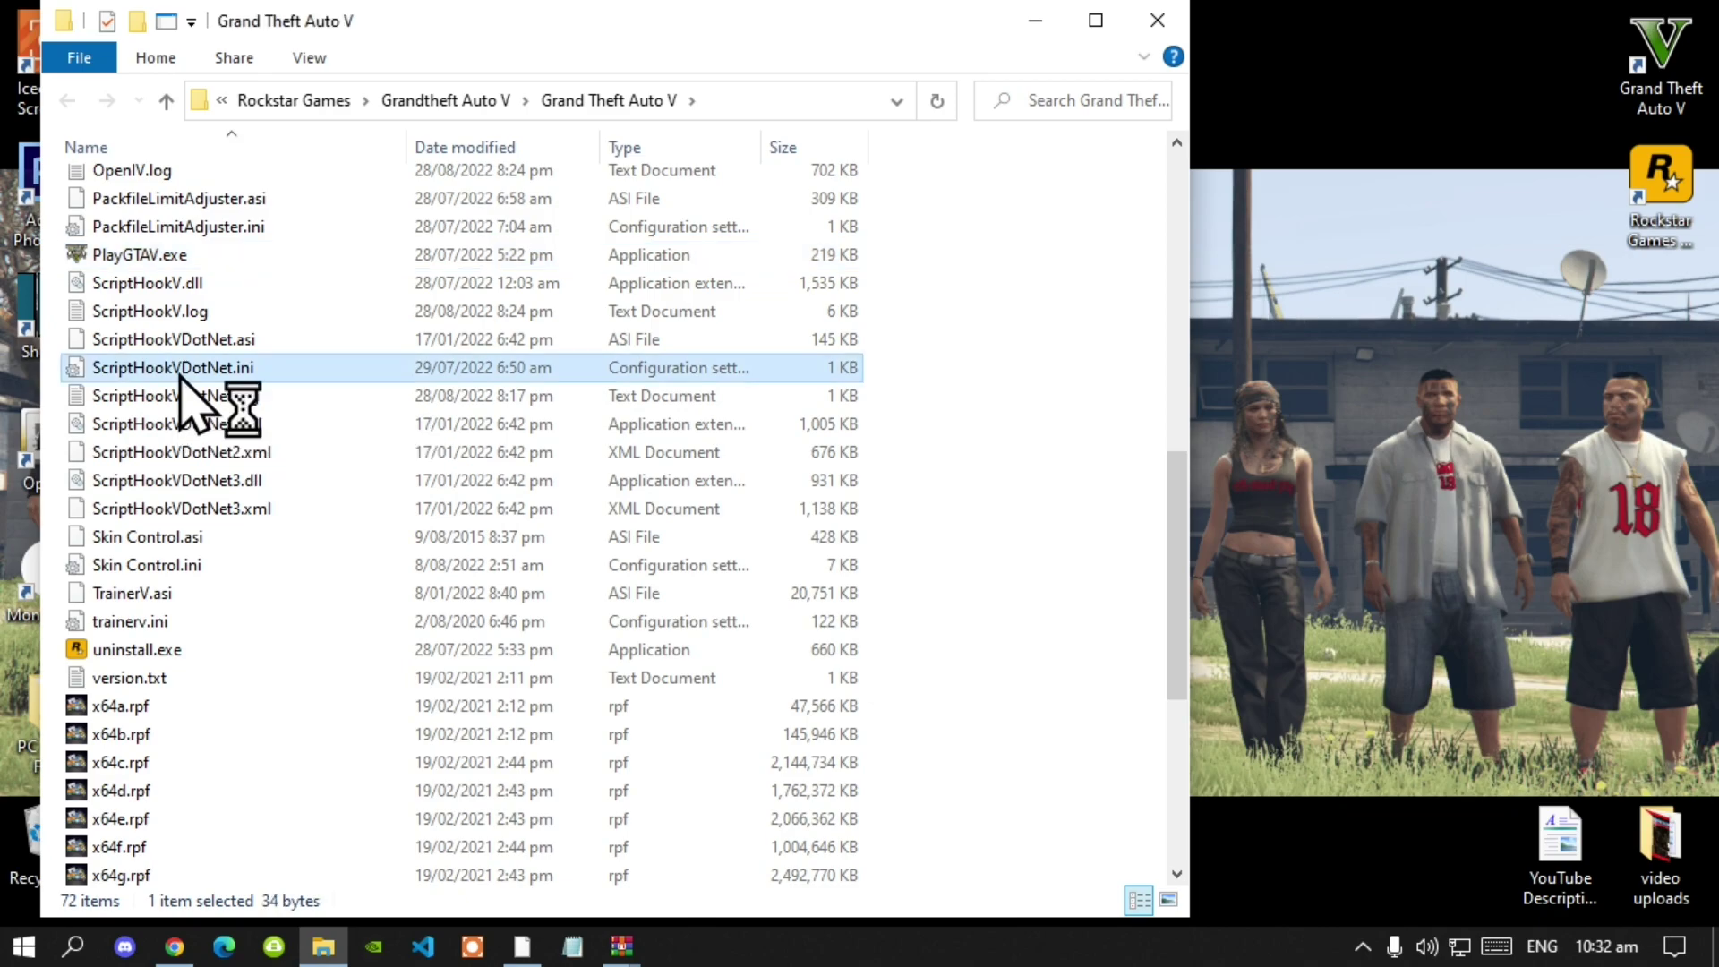
pyautogui.moveTo(410, 405); pyautogui.dragTo(69, 411)
pyautogui.click(426, 418)
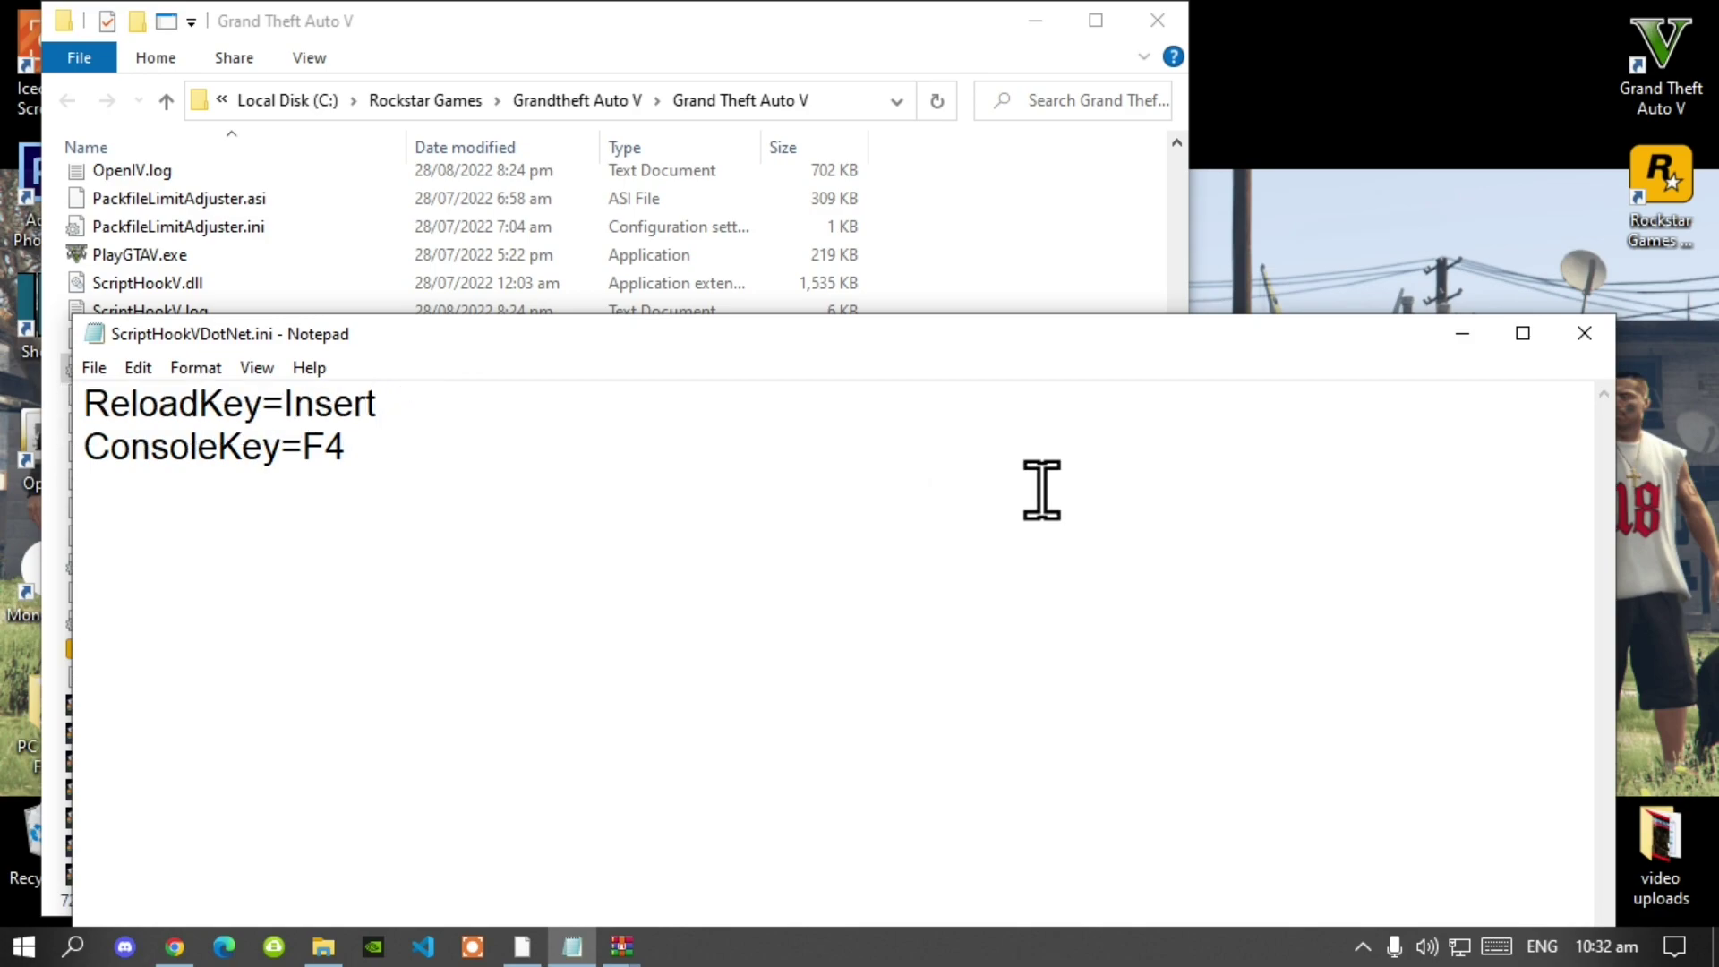
pyautogui.click(1597, 347)
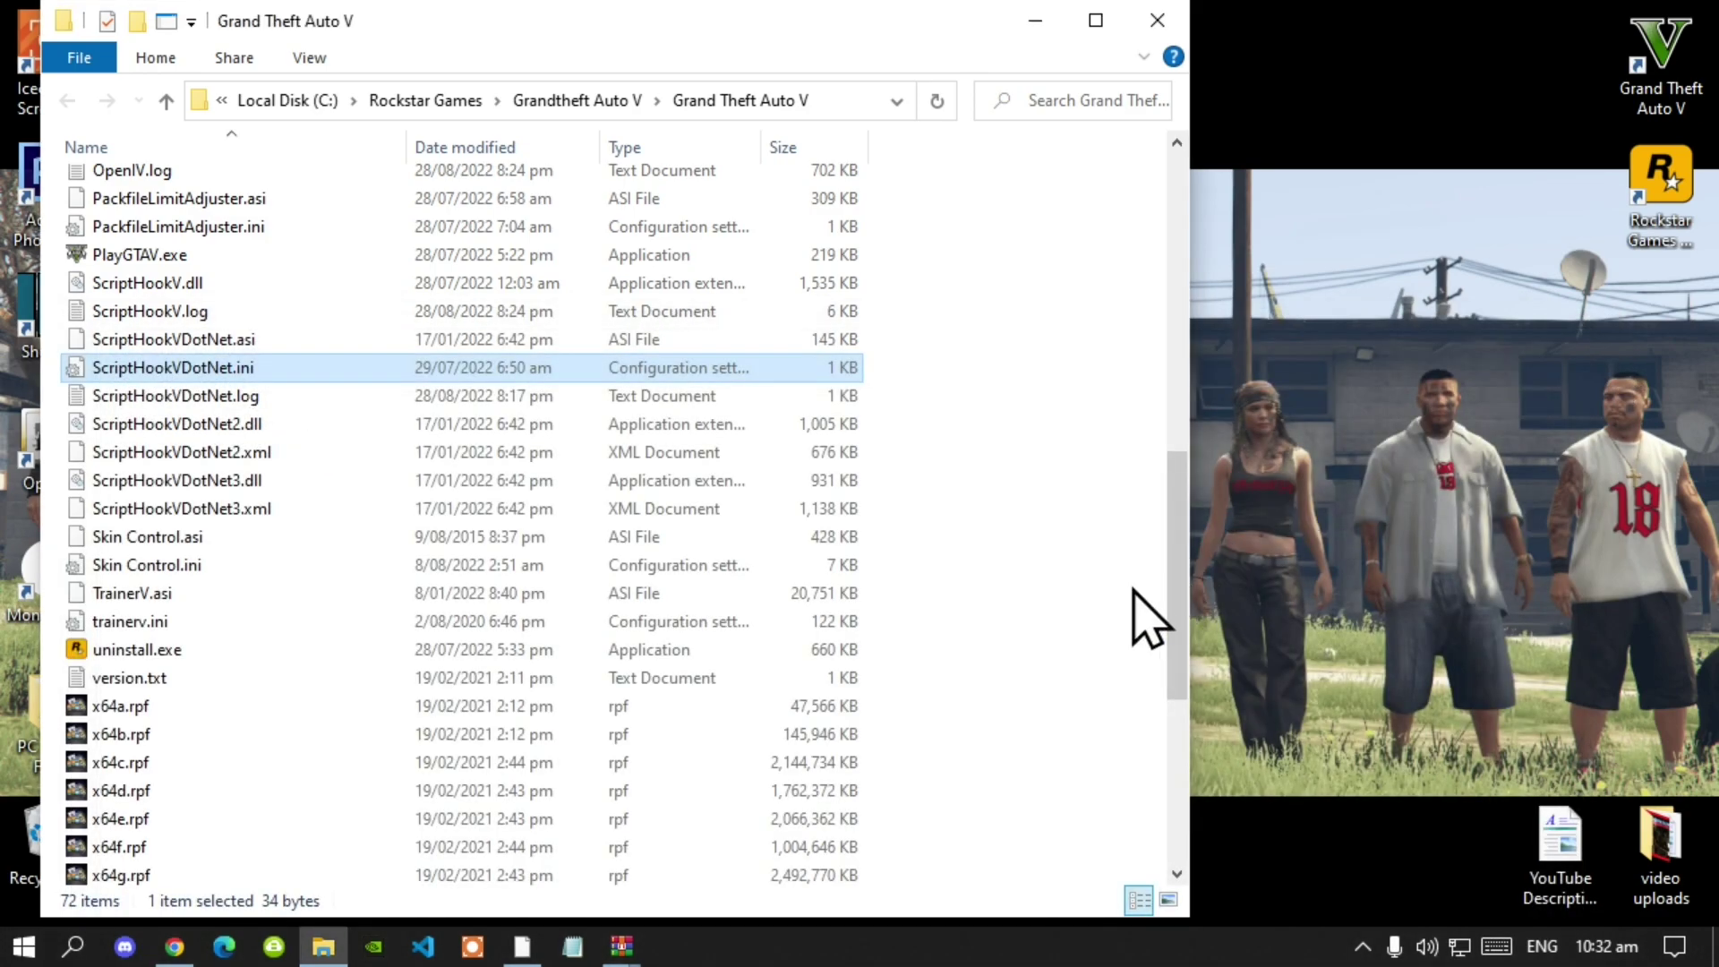
pyautogui.moveTo(1178, 606); pyautogui.dragTo(1195, 258)
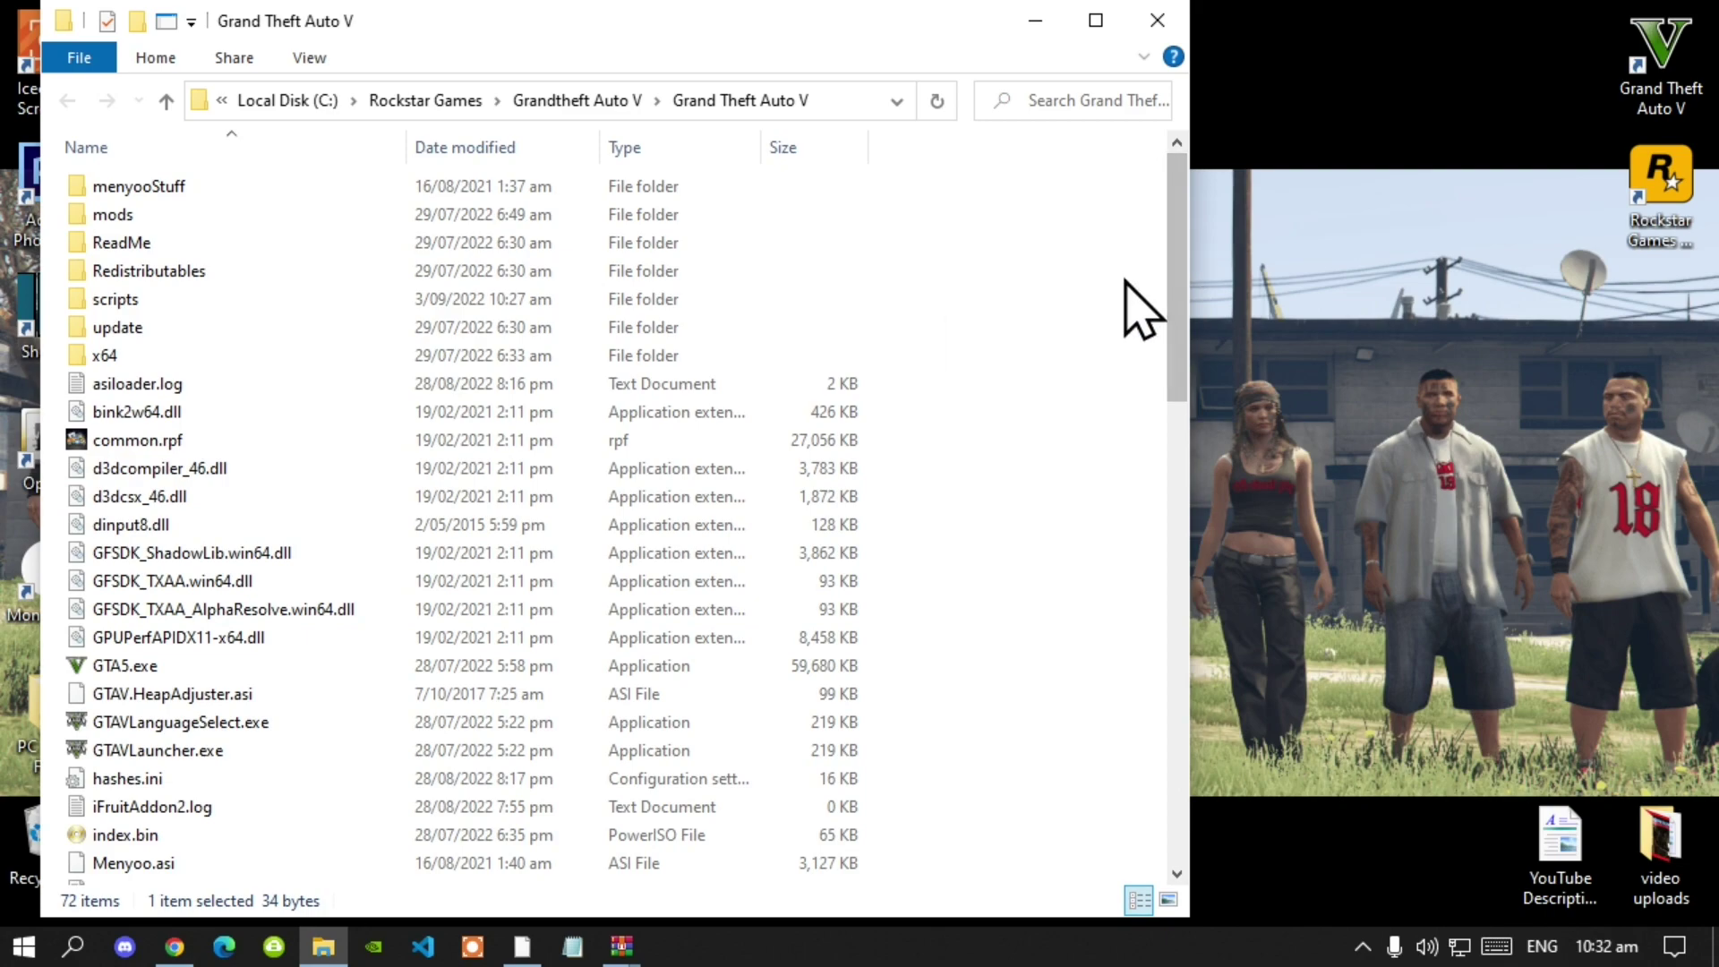
# - Open the Grand Theft Auto V scripts folder, which shows 0 items
pyautogui.click(134, 301)
pyautogui.rightClick(965, 423)
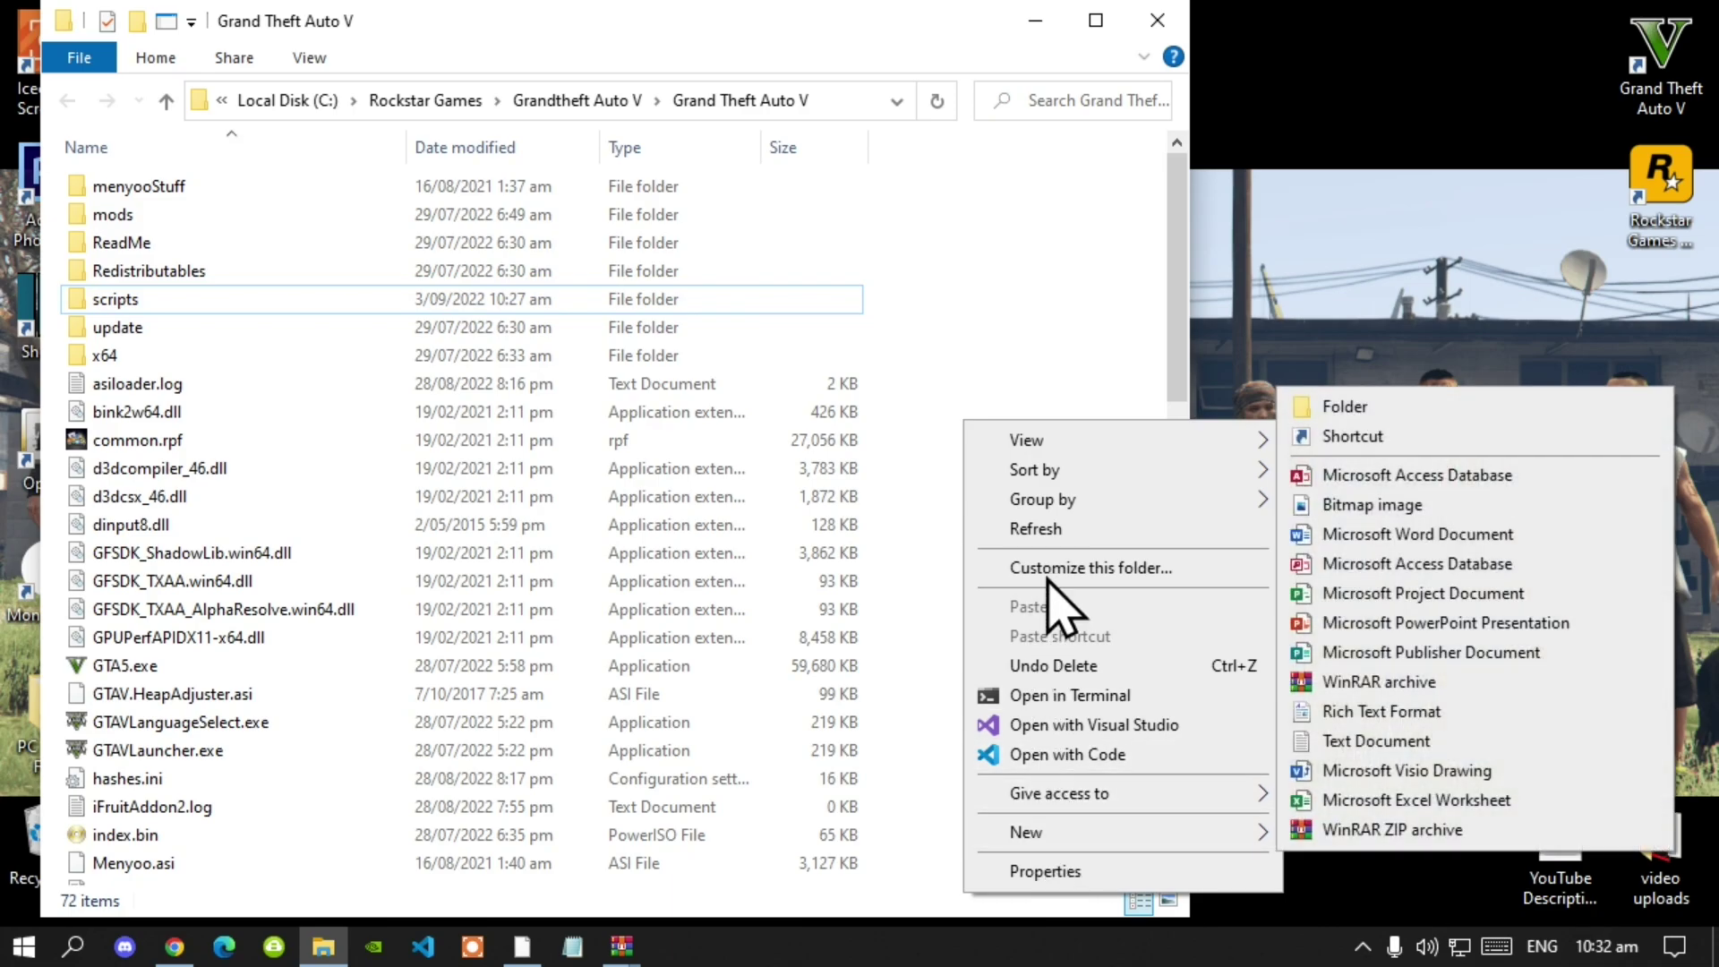
pyautogui.moveTo(1081, 840)
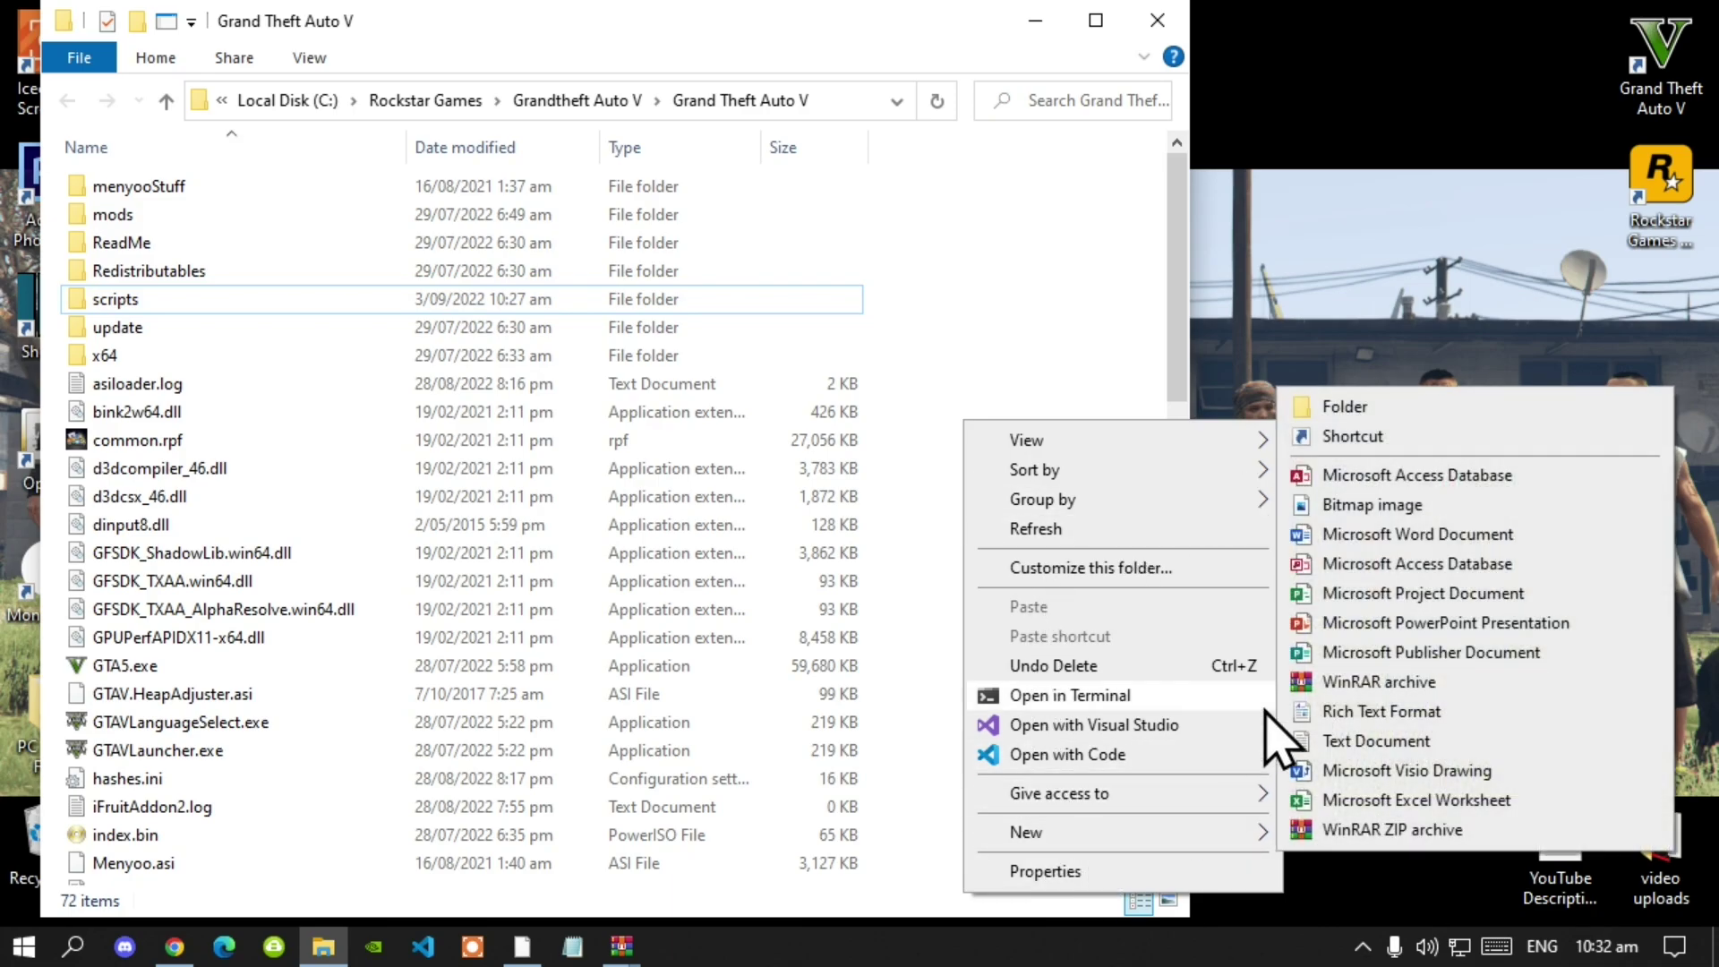
pyautogui.click(1044, 349)
pyautogui.click(123, 302)
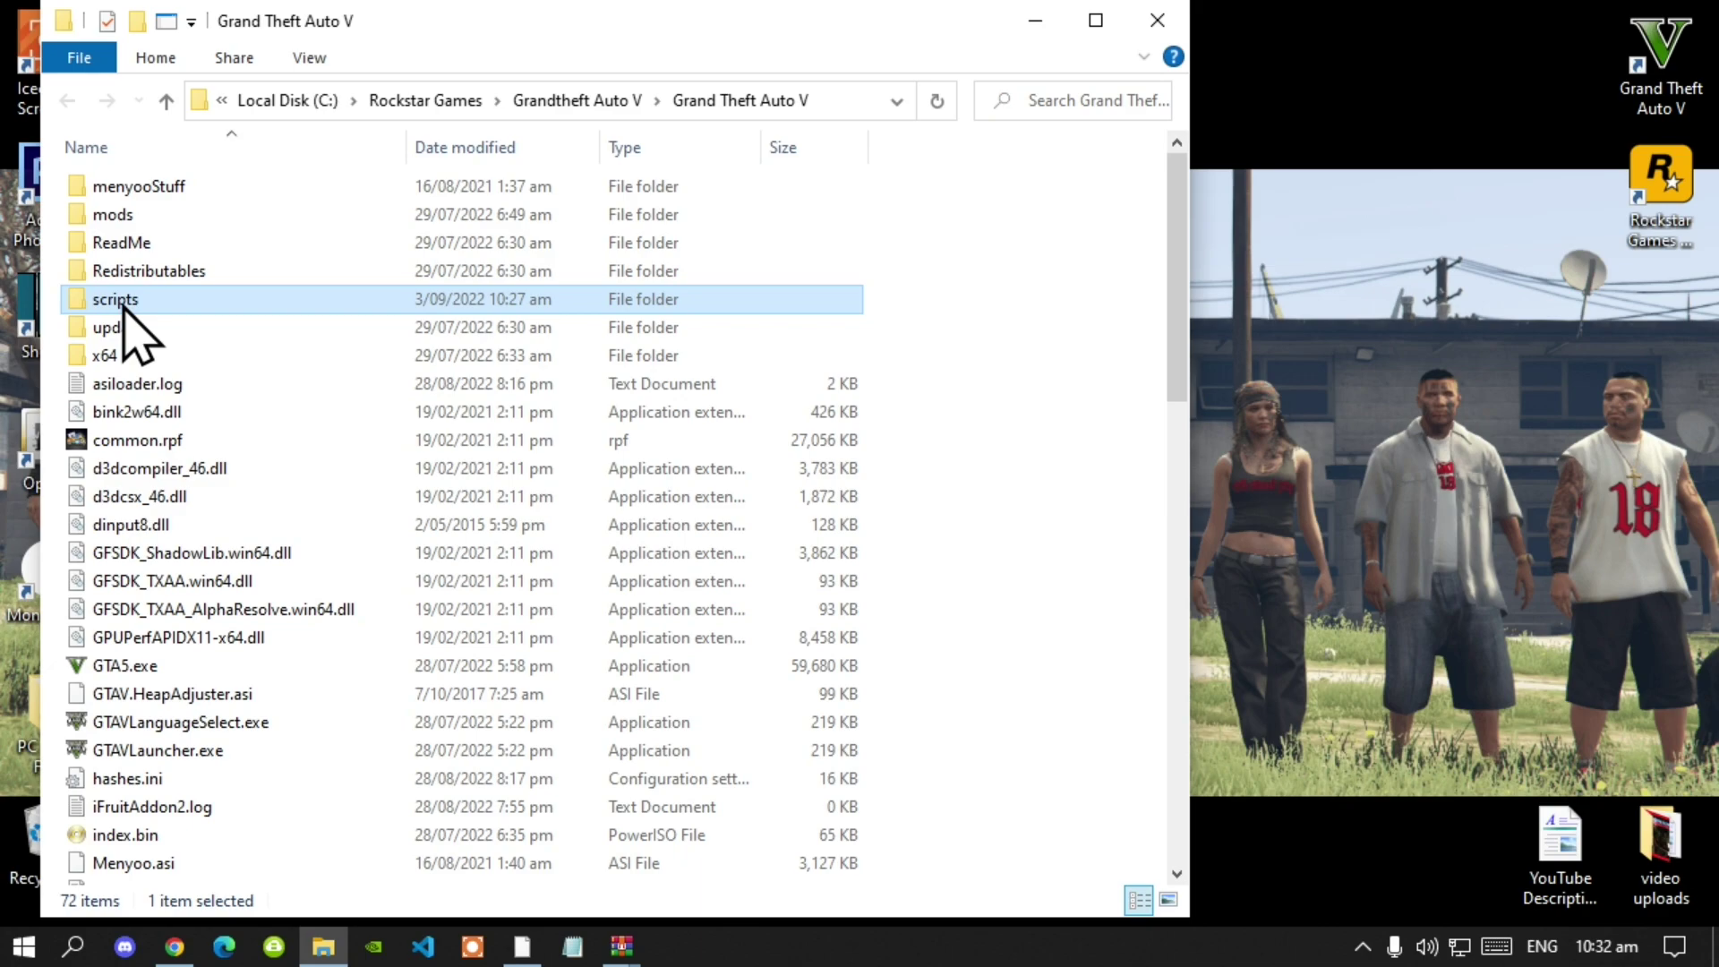
pyautogui.doubleClick(123, 303)
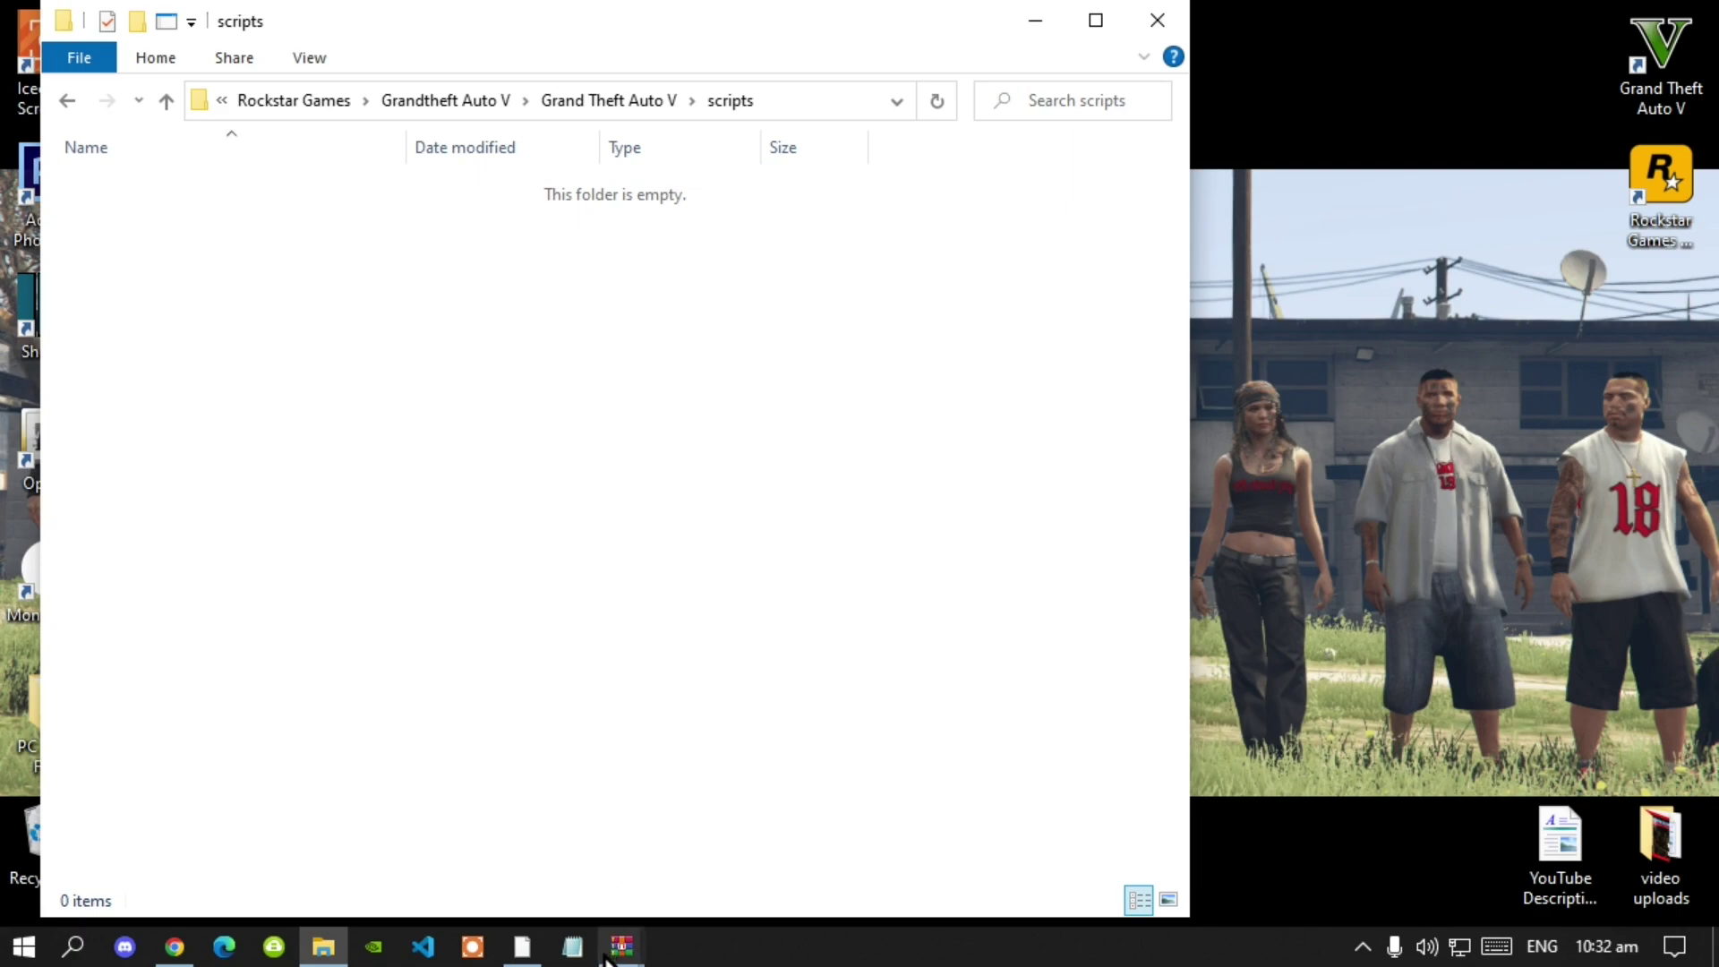
# - Copy the three LemonUI SHVDN2 files from LemonUI.7z into the scripts folder
pyautogui.moveTo(634, 951)
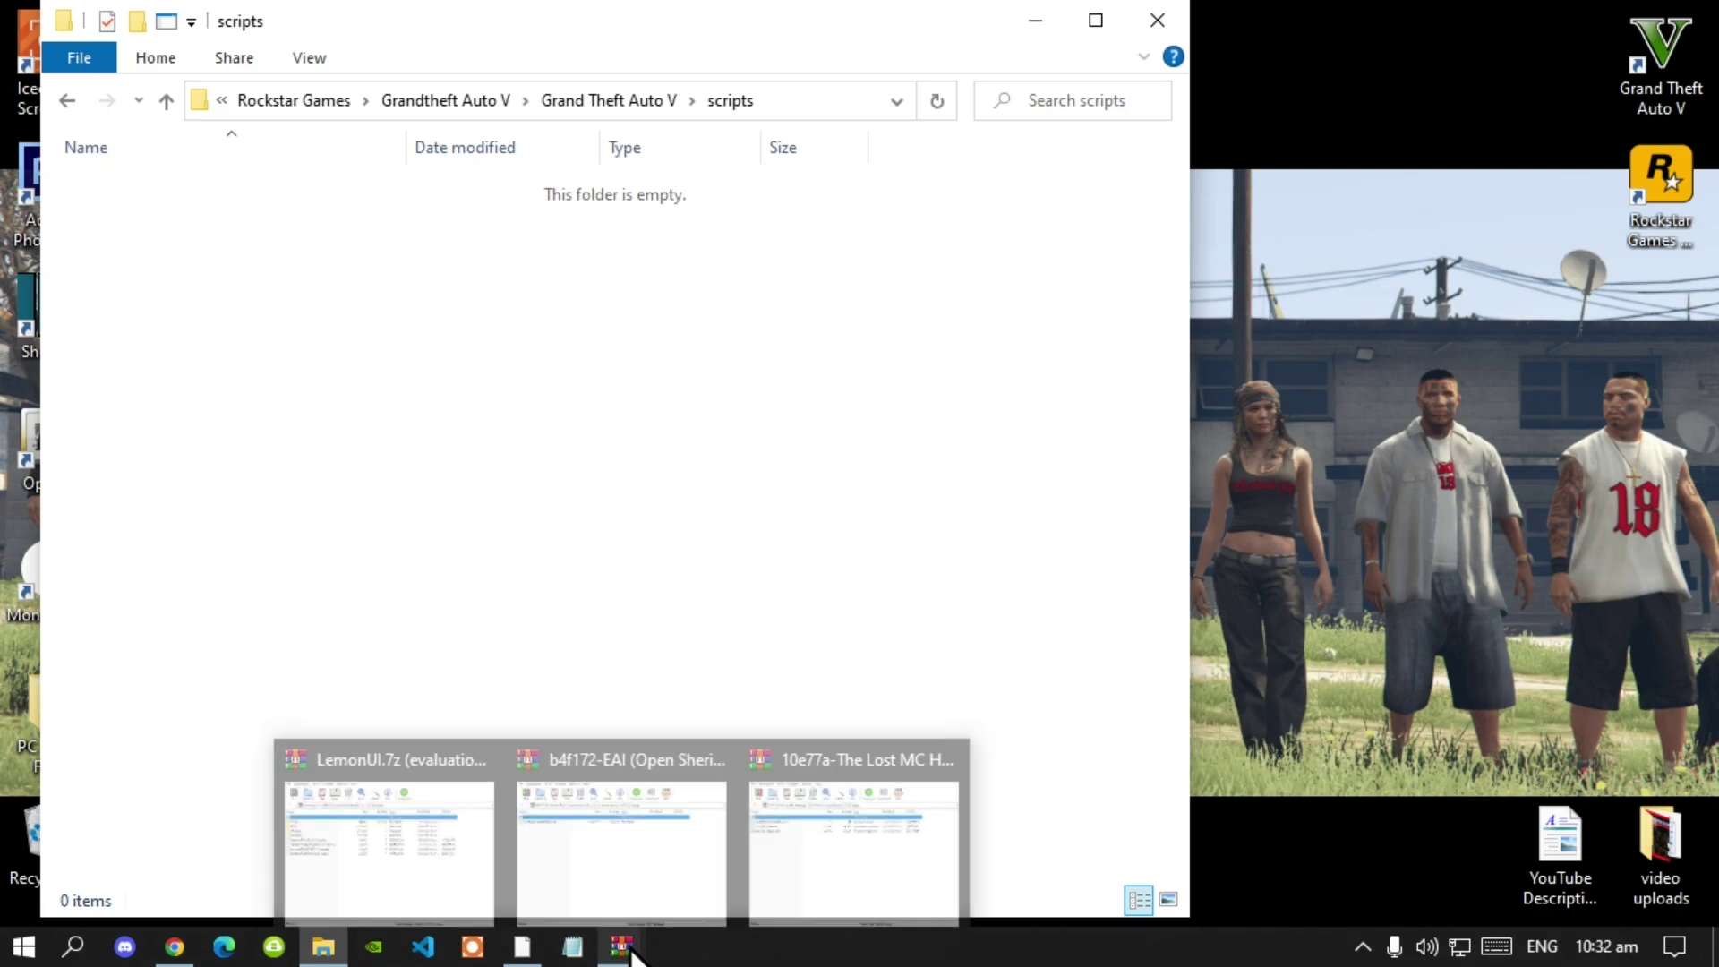
pyautogui.moveTo(429, 851)
pyautogui.click(404, 821)
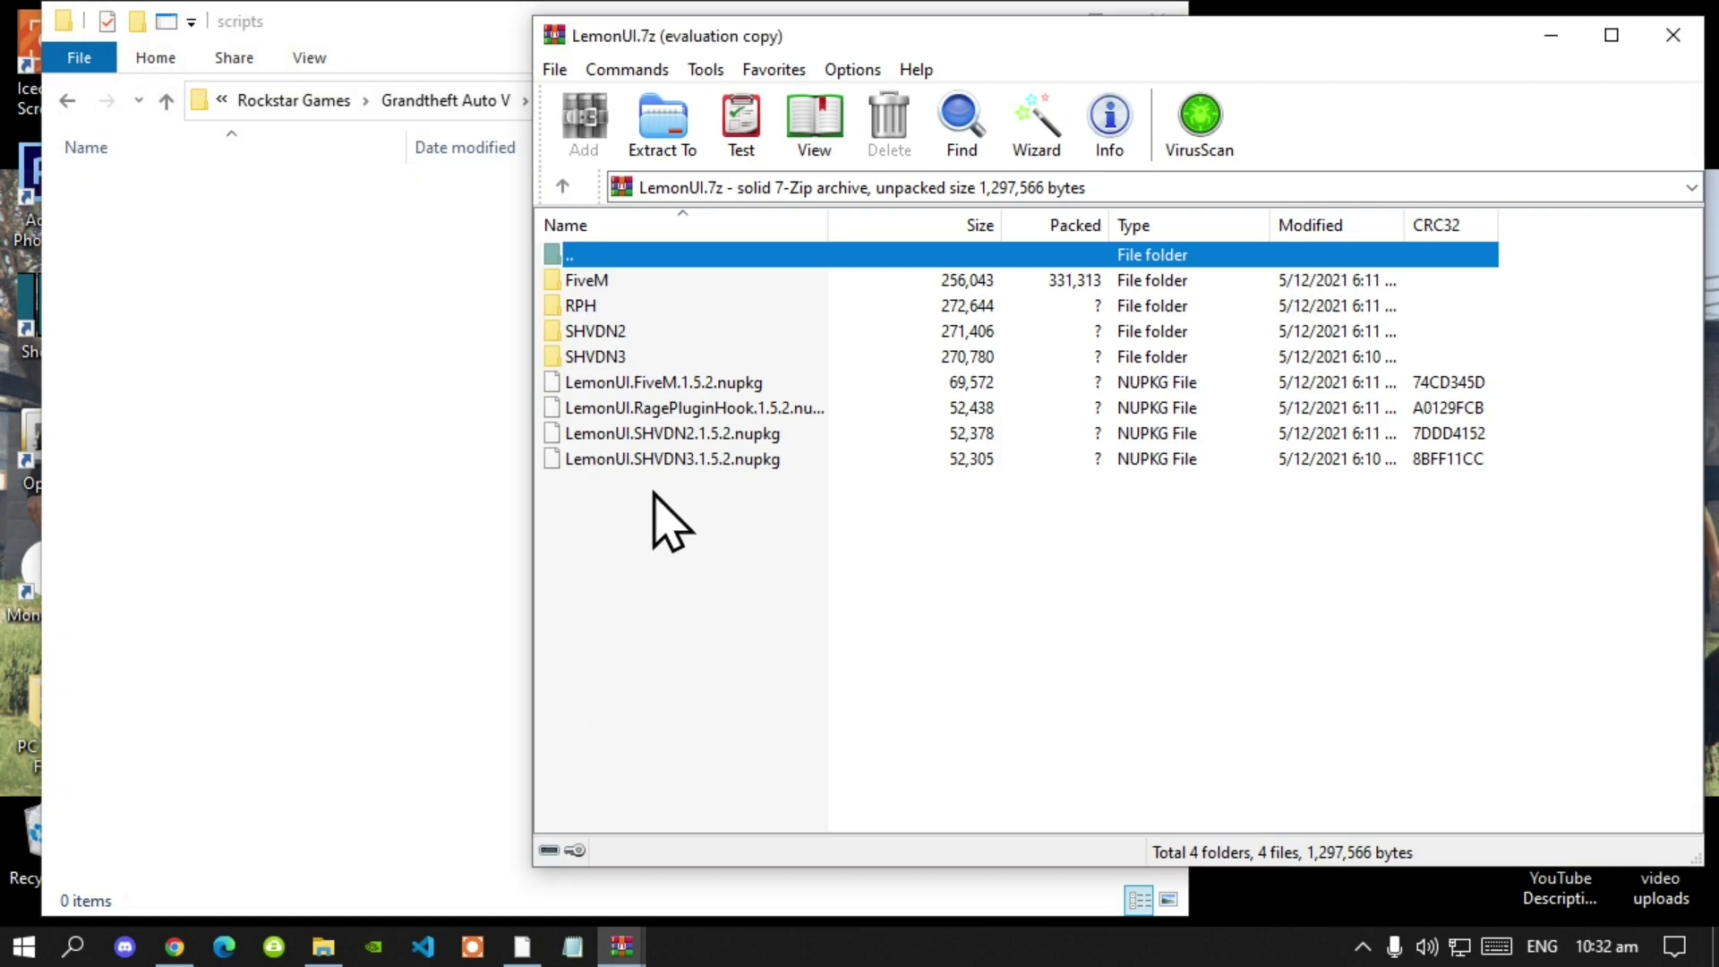
pyautogui.doubleClick(613, 336)
pyautogui.moveTo(742, 485); pyautogui.dragTo(373, 373)
pyautogui.click(1325, 564)
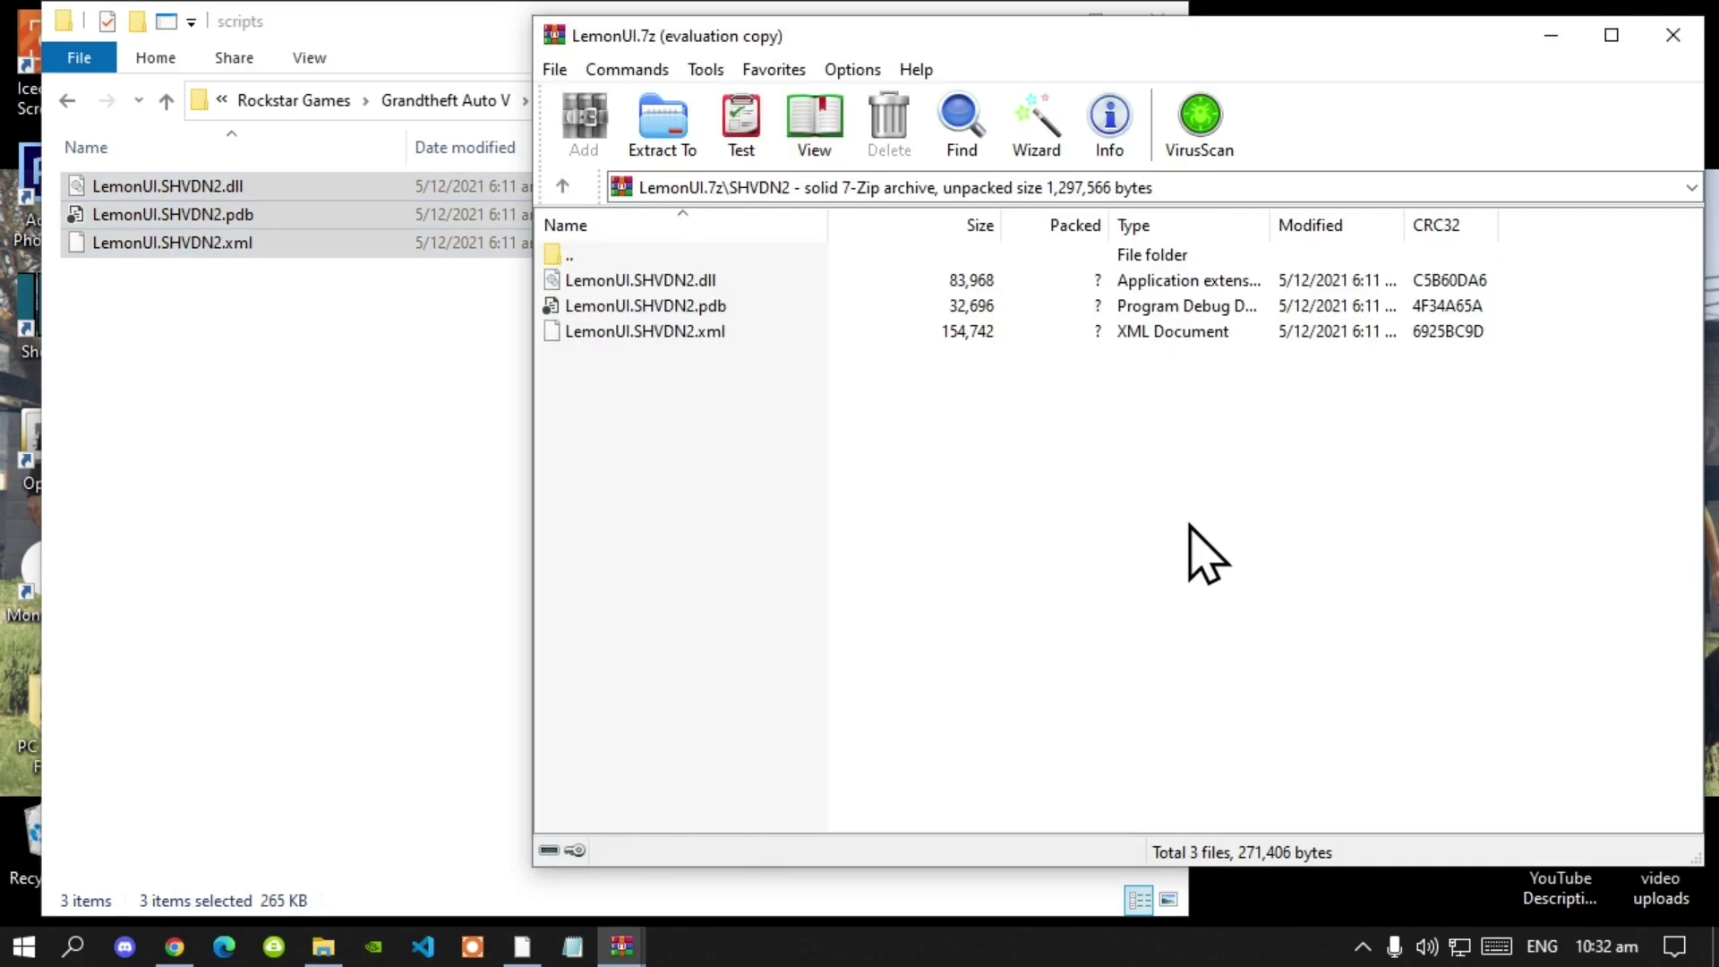
# - Copy the three LemonUI SHVDN3 files into scripts and close the LemonUI archive
pyautogui.press('BackSpace')
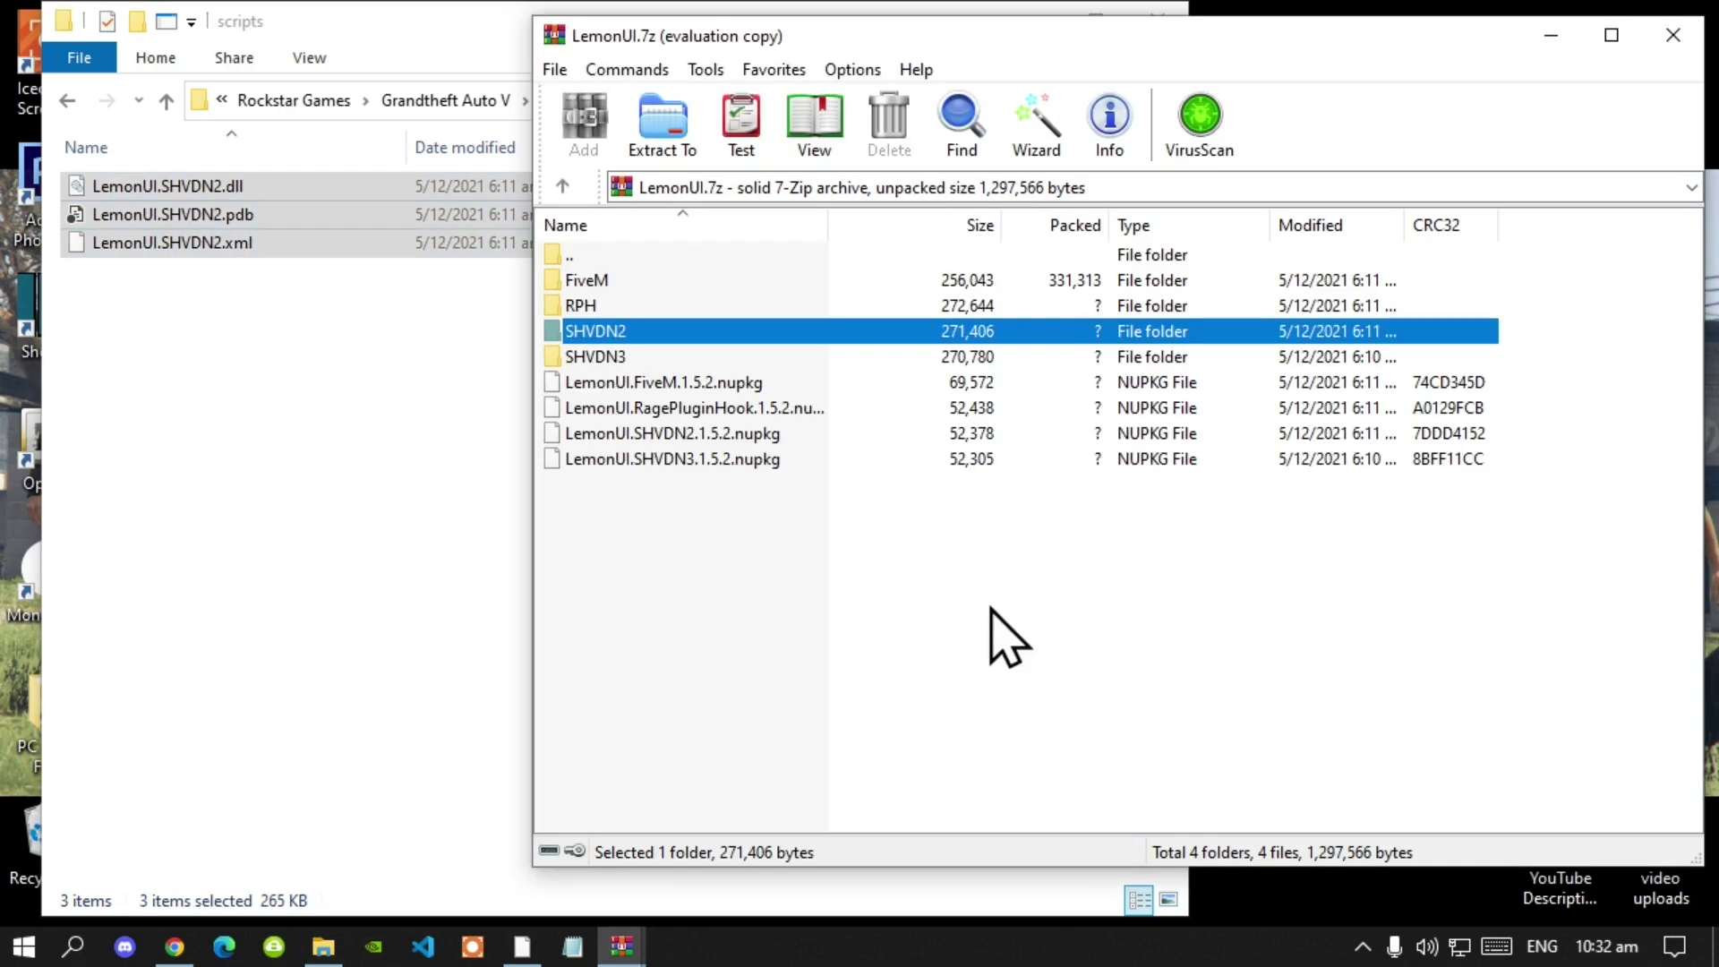
pyautogui.doubleClick(587, 358)
pyautogui.moveTo(768, 459); pyautogui.dragTo(346, 447)
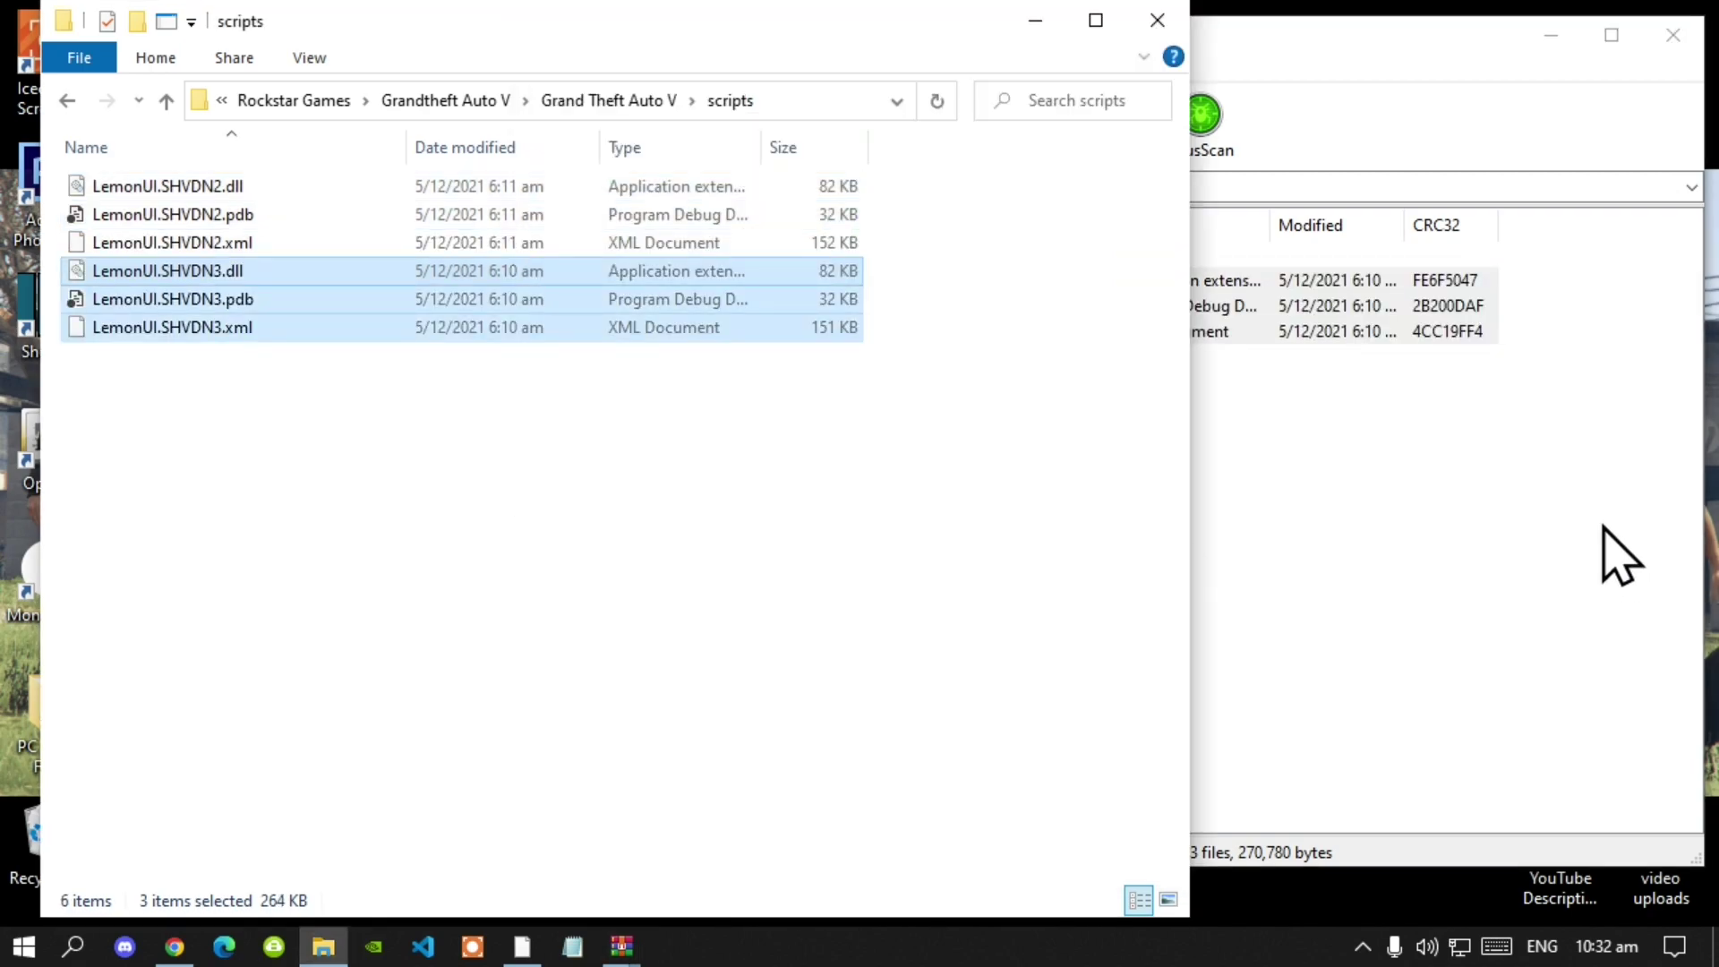
pyautogui.click(1627, 559)
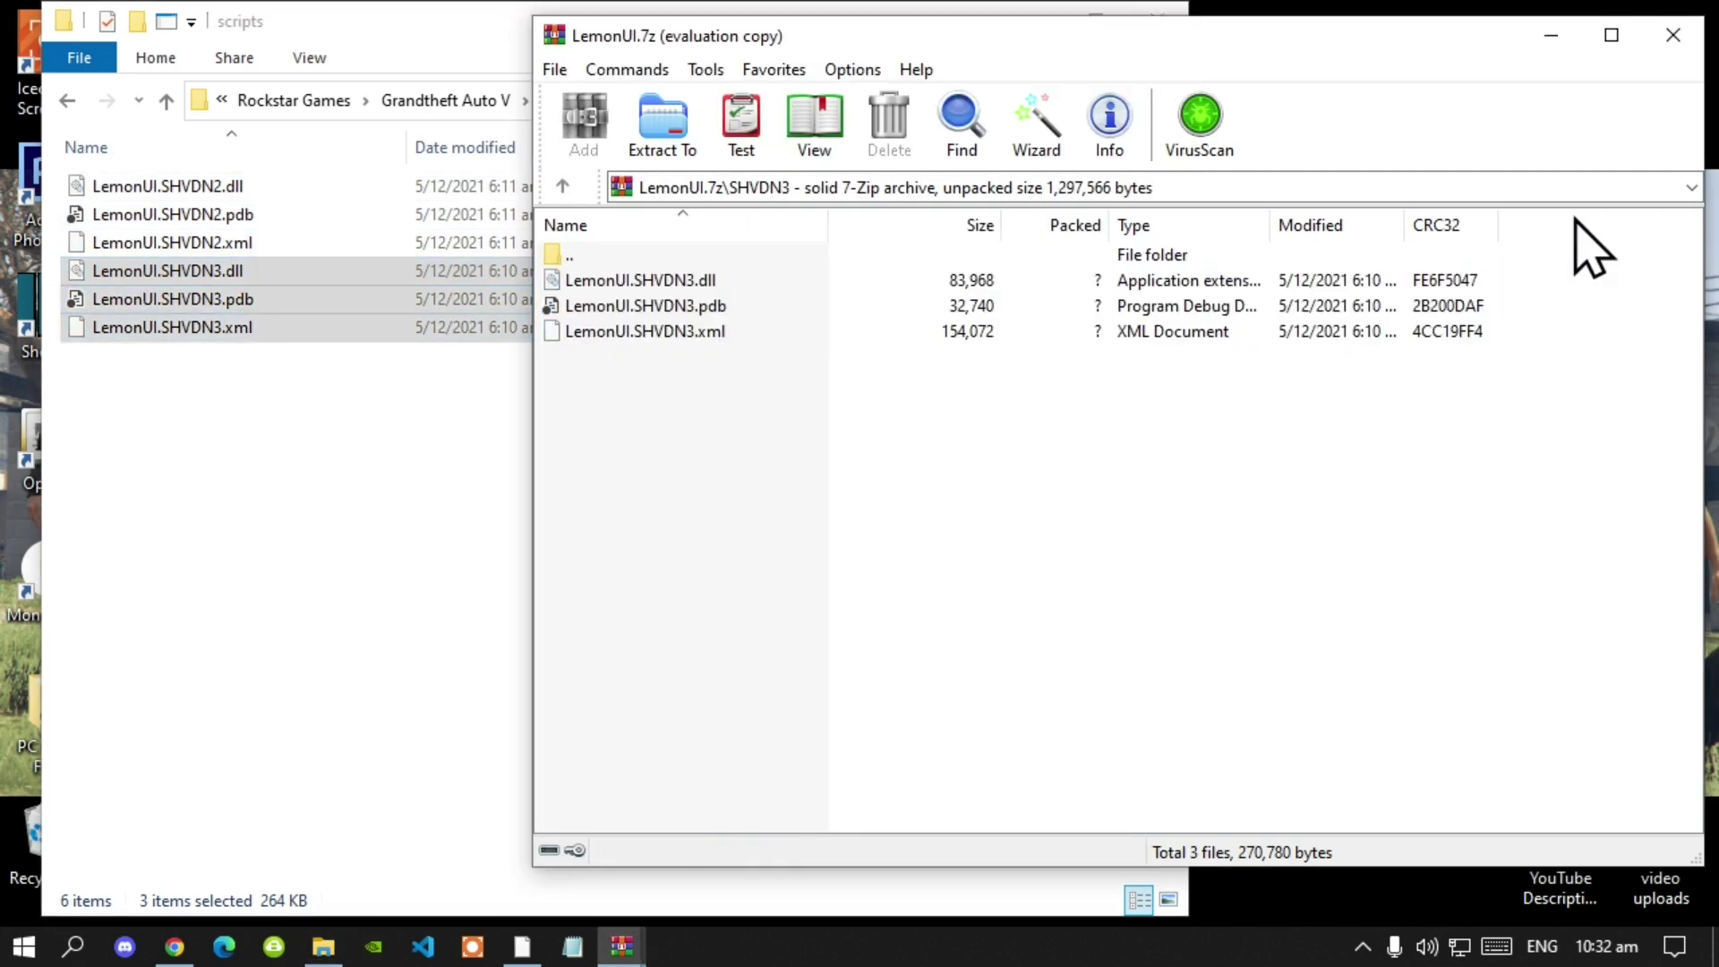
pyautogui.click(1656, 52)
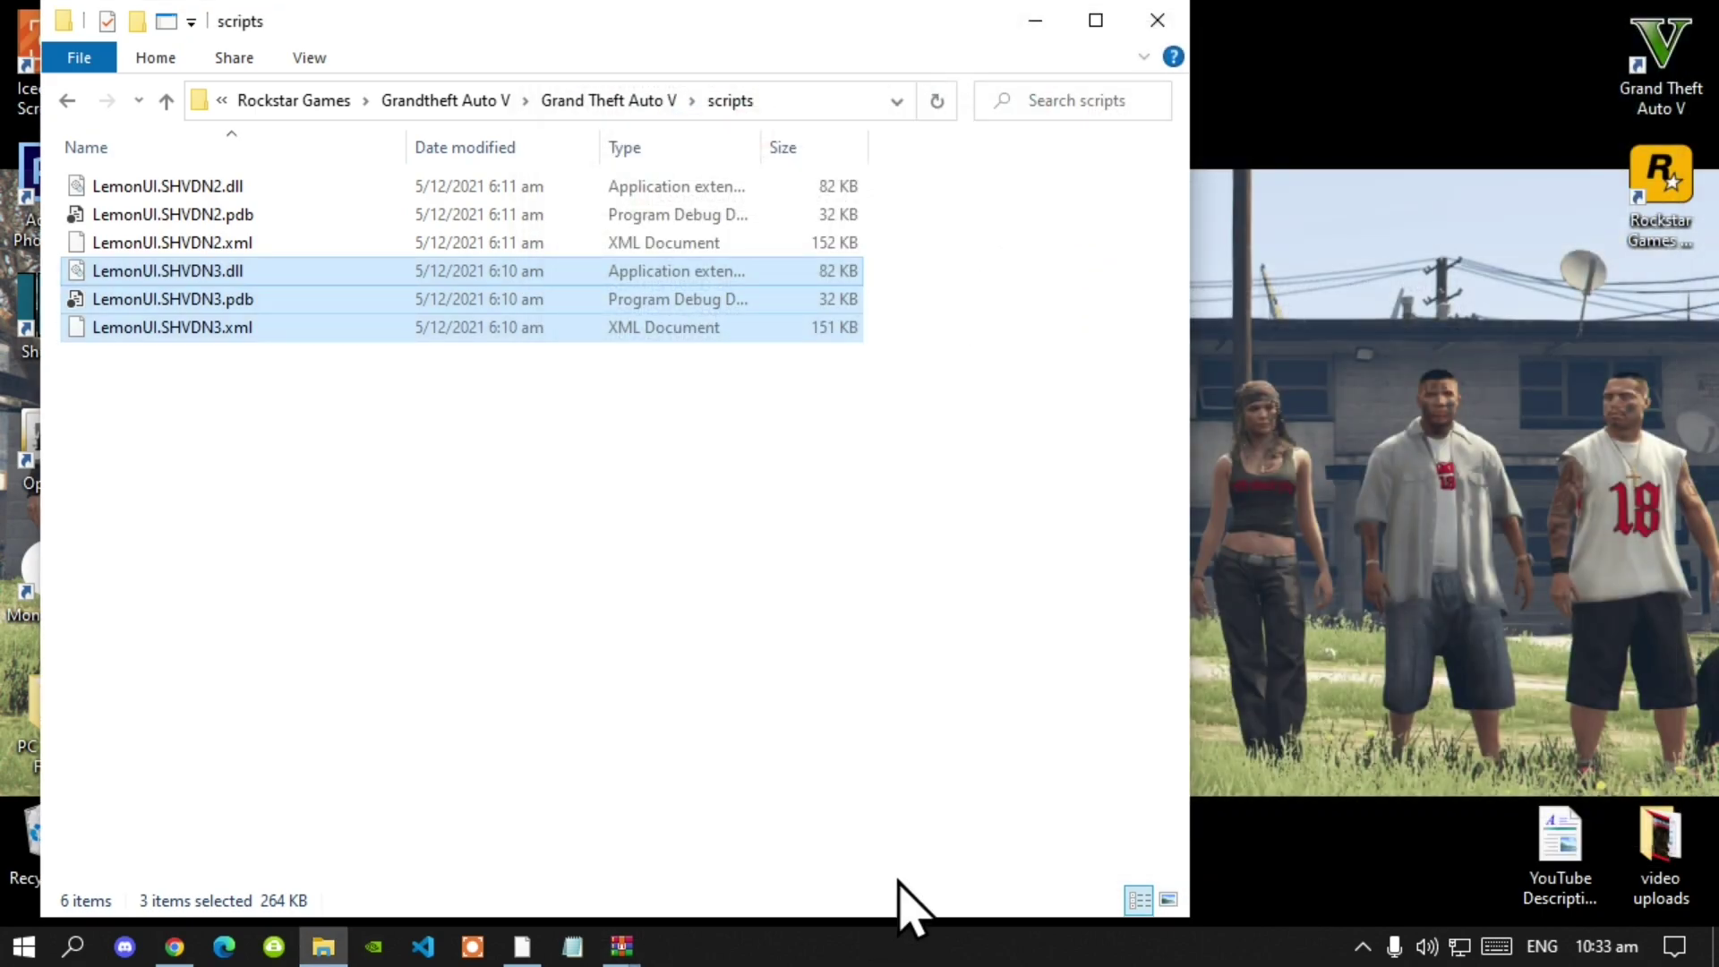
# - Browse the Enable All Interiors archive to its EAI\scripts folder
pyautogui.moveTo(616, 954)
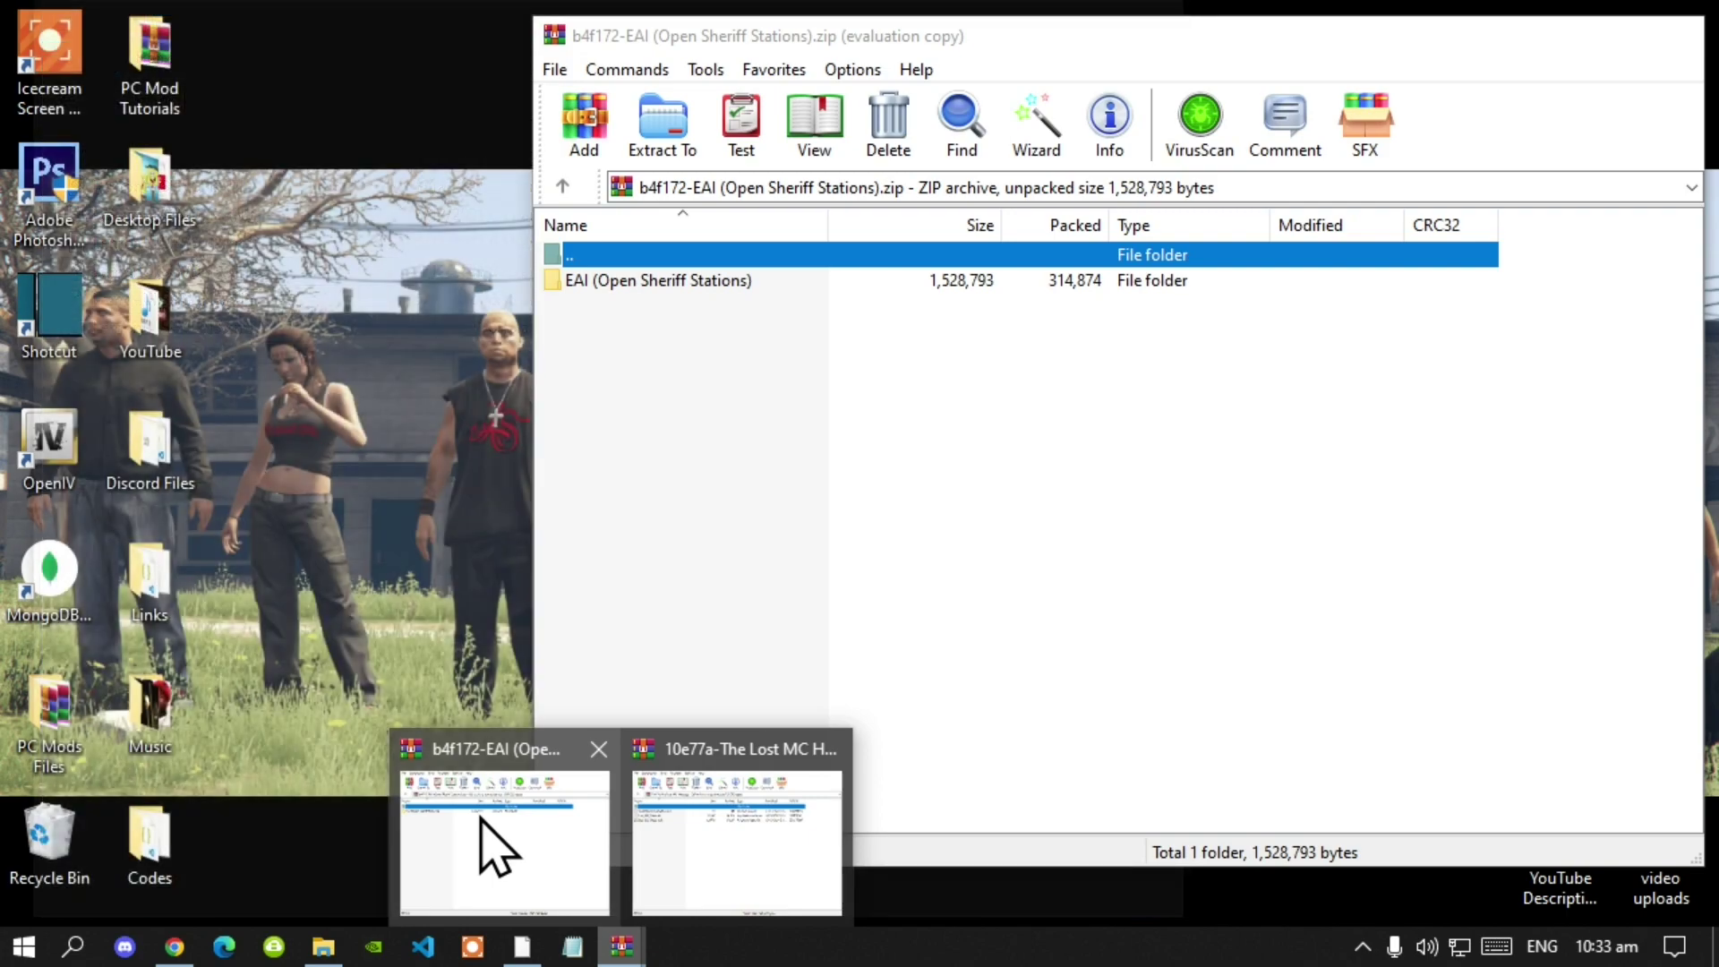
pyautogui.click(483, 819)
pyautogui.click(763, 526)
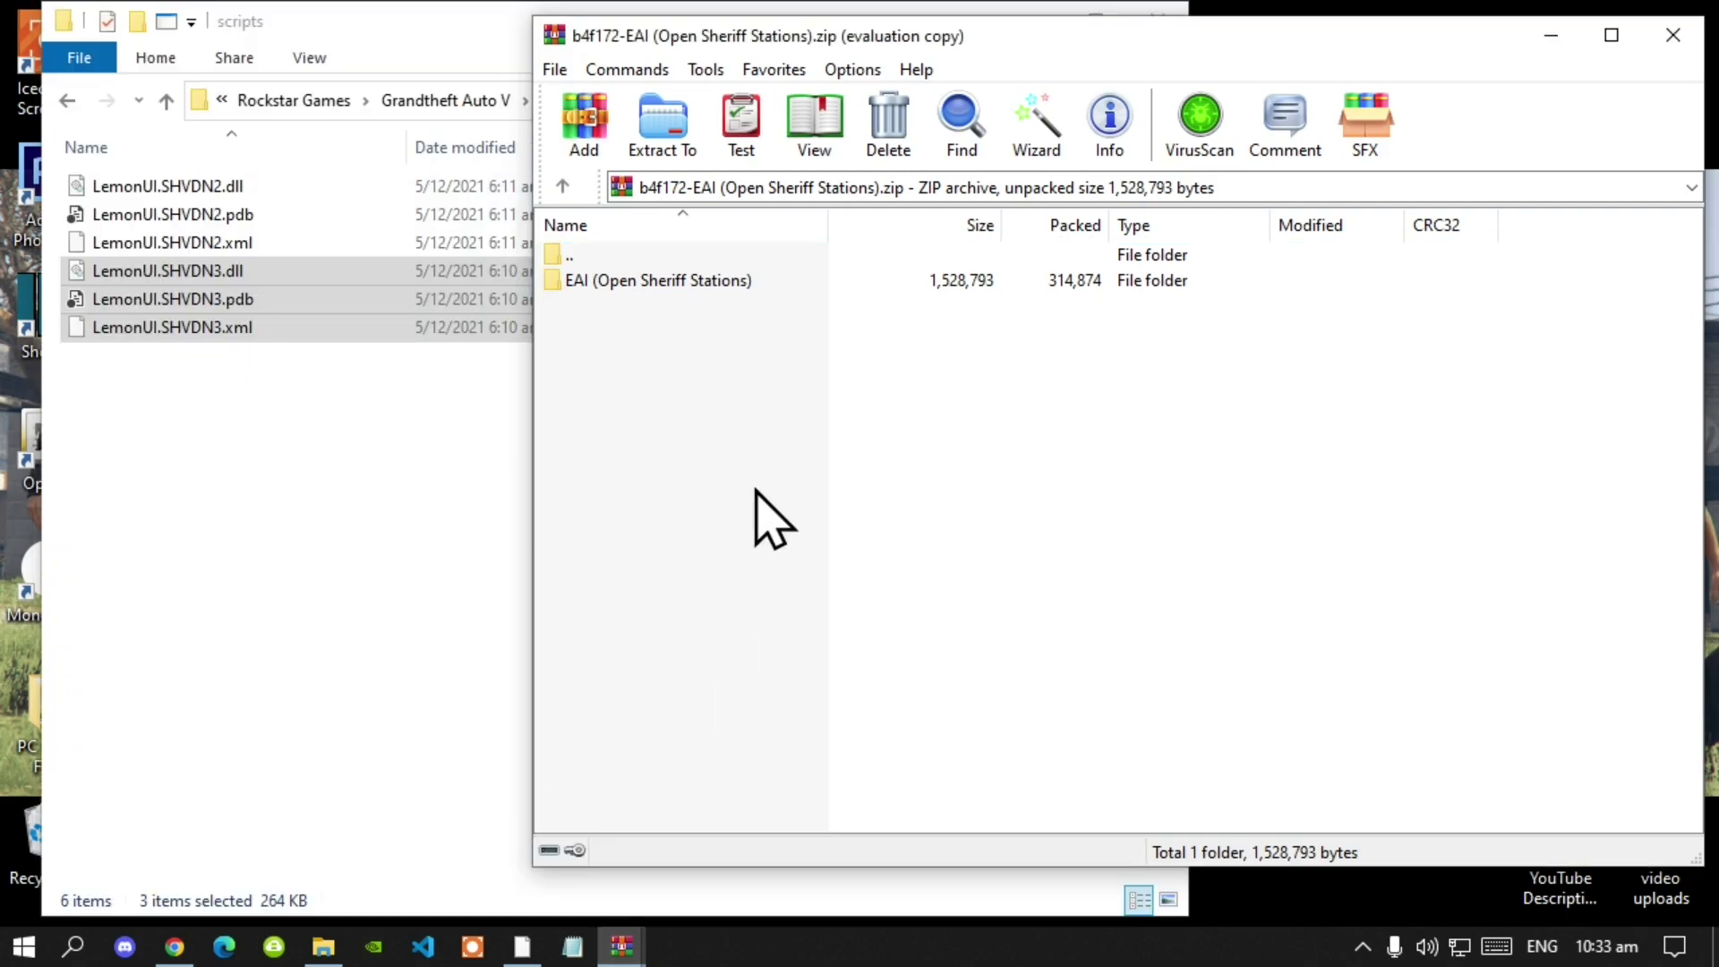
pyautogui.doubleClick(647, 285)
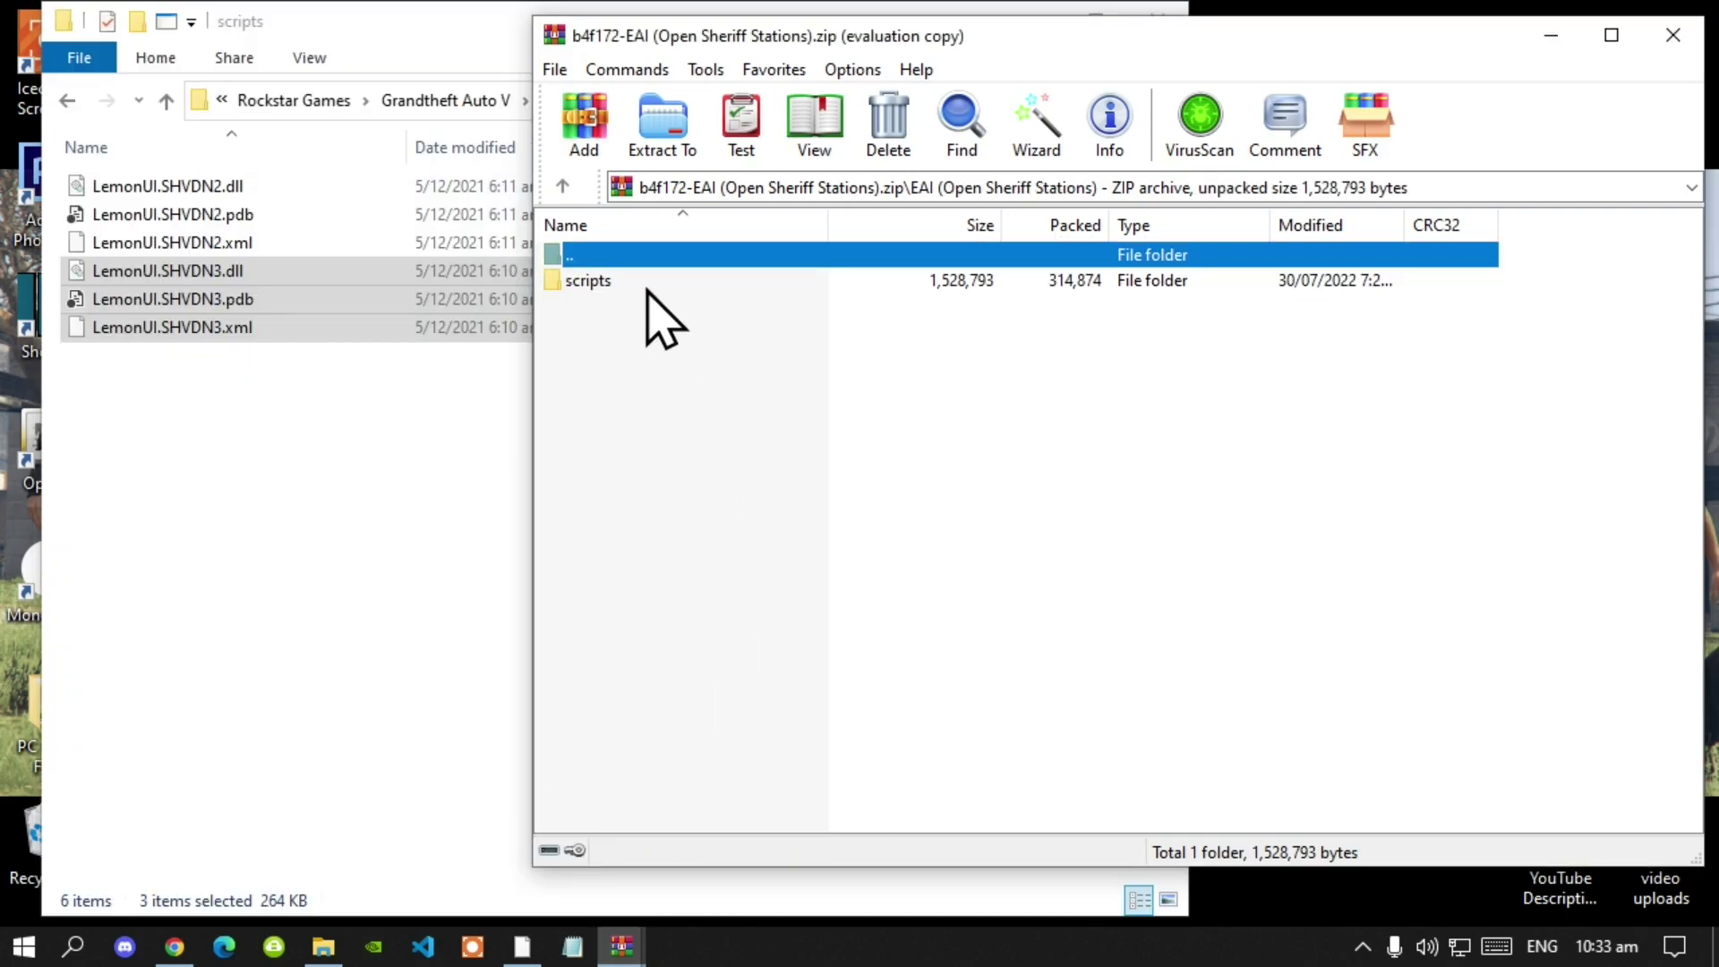
pyautogui.doubleClick(599, 286)
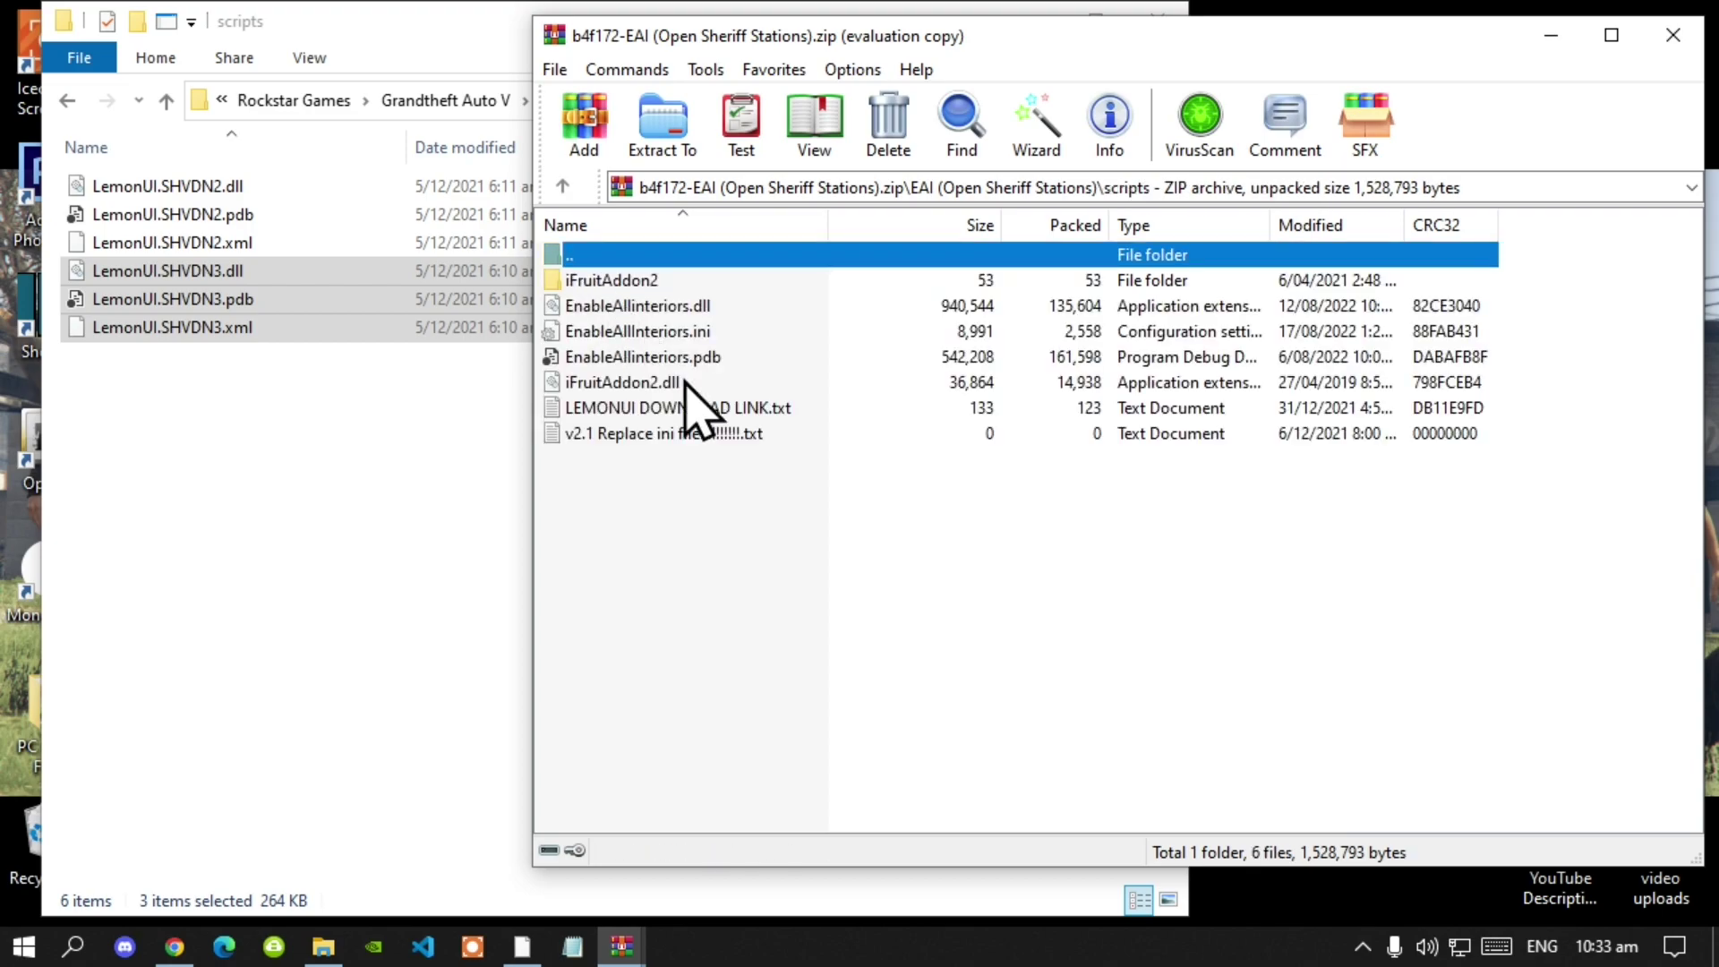
pyautogui.click(733, 526)
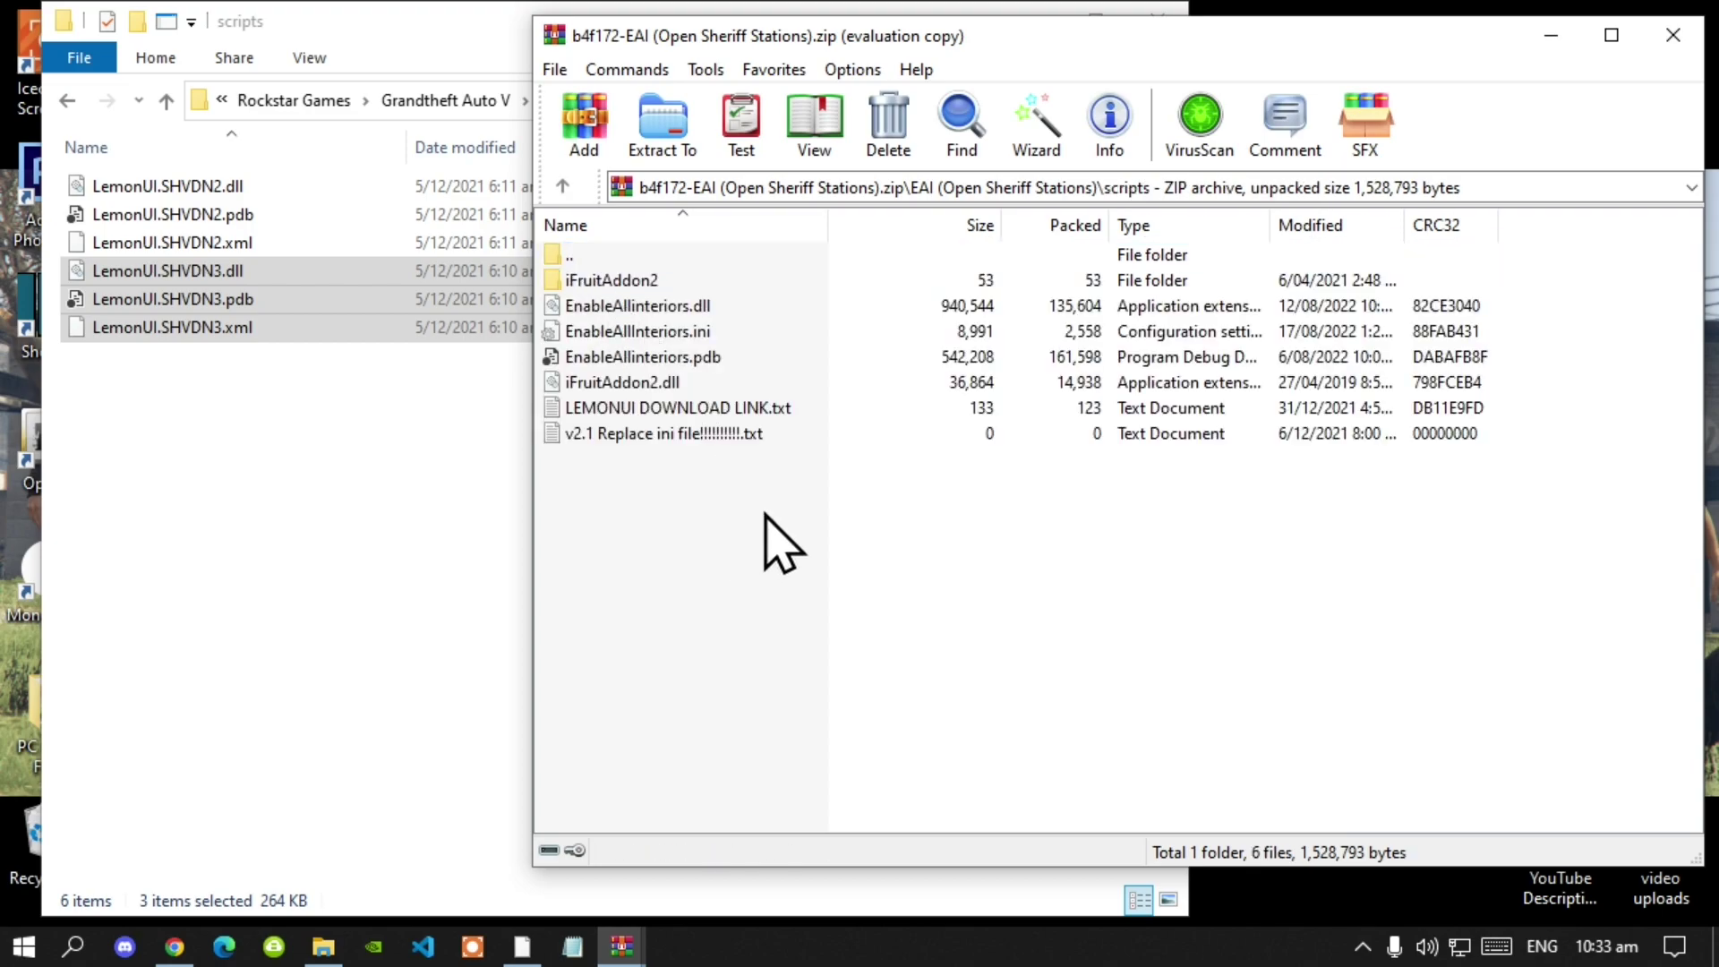
# - Copy all scripts items except the two txt files into scripts, then close WinRAR
pyautogui.moveTo(766, 510); pyautogui.dragTo(646, 279)
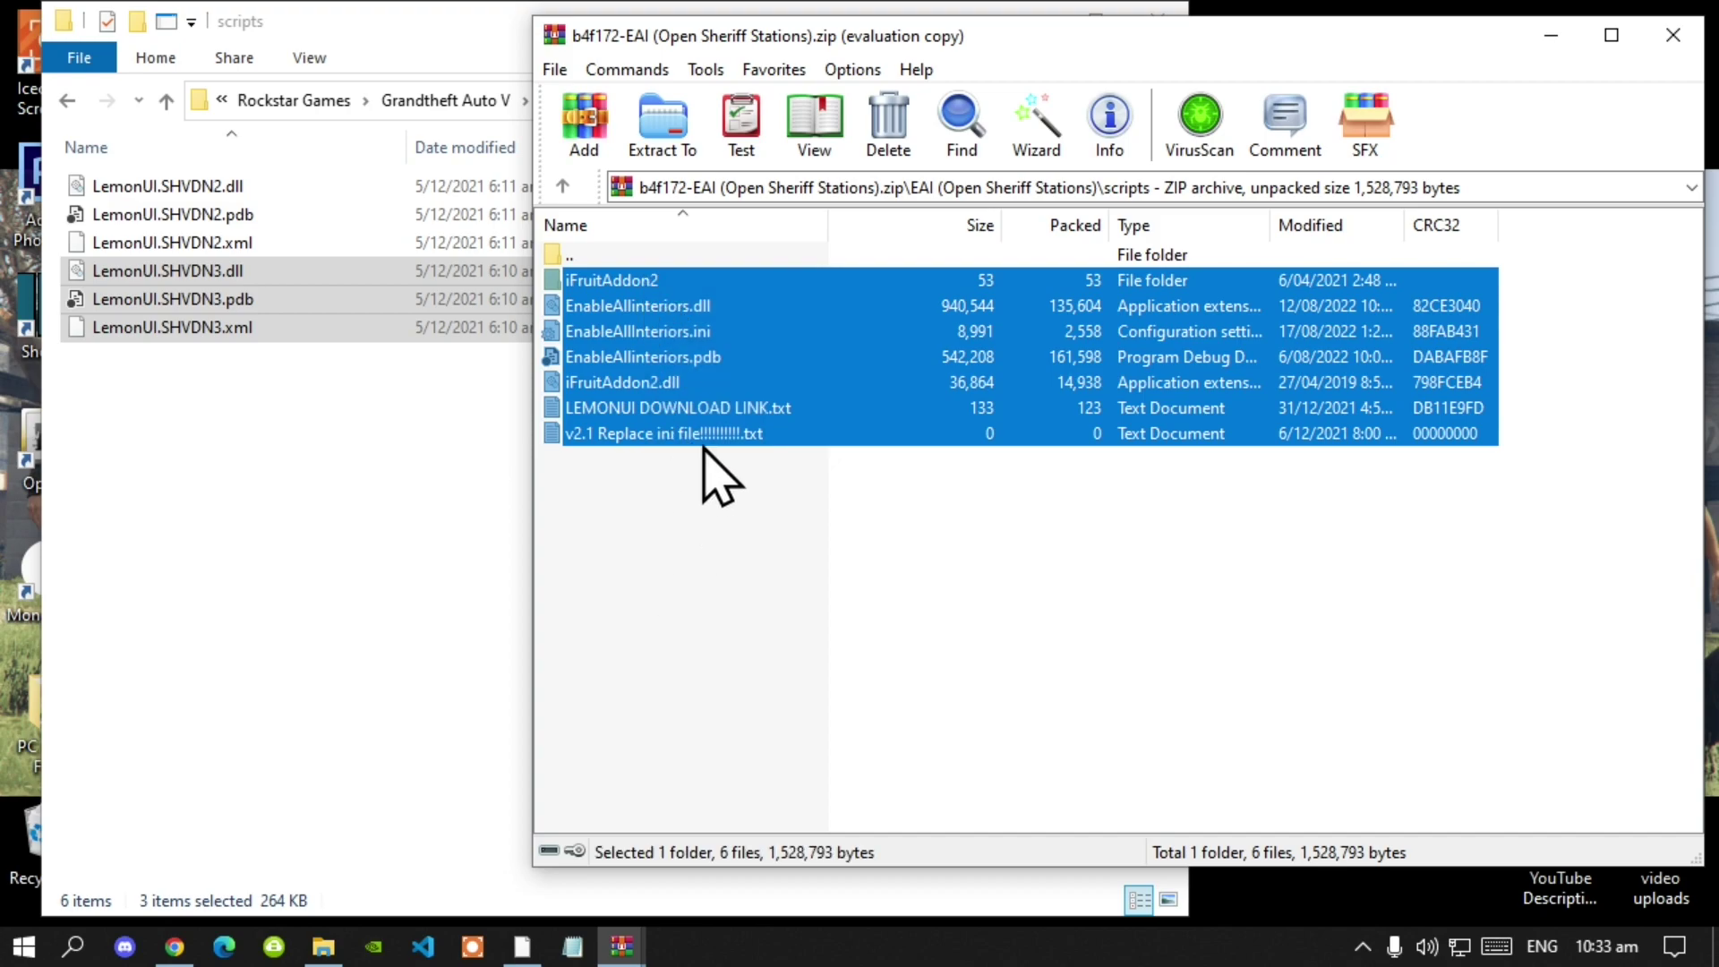
pyautogui.keyDown('ctrl'); pyautogui.click(696, 434); pyautogui.keyUp('ctrl')
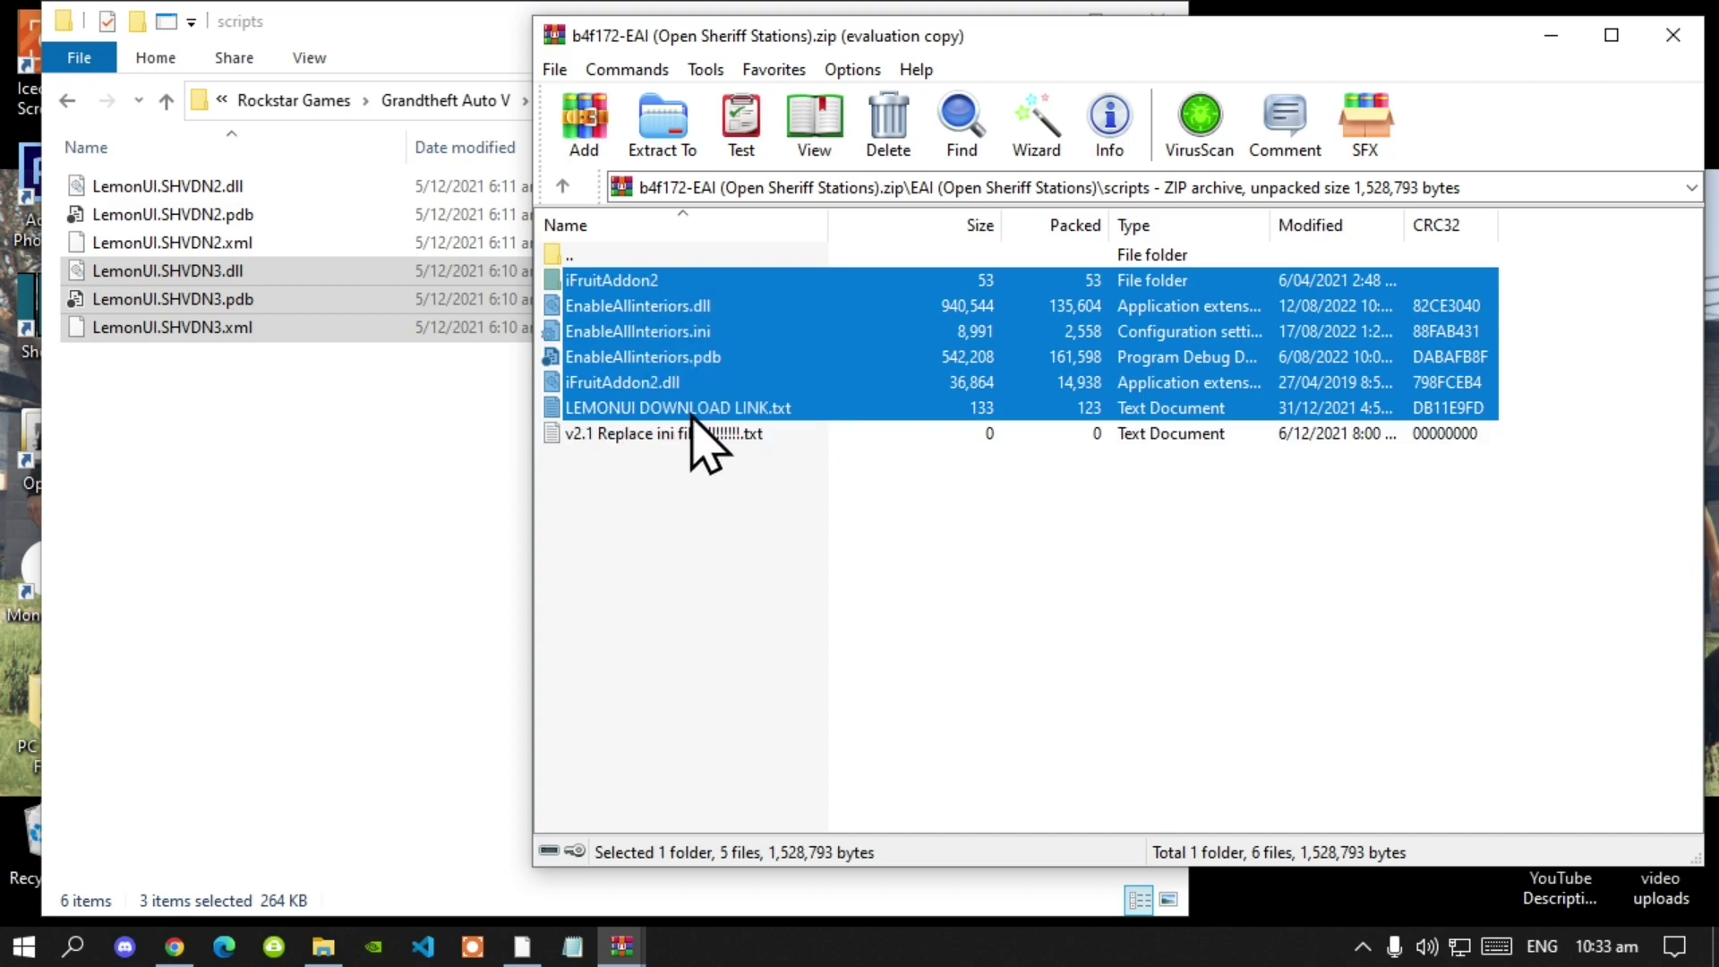
pyautogui.keyDown('ctrl'); pyautogui.click(695, 407); pyautogui.keyUp('ctrl')
pyautogui.moveTo(717, 307); pyautogui.dragTo(340, 483)
pyautogui.click(1638, 556)
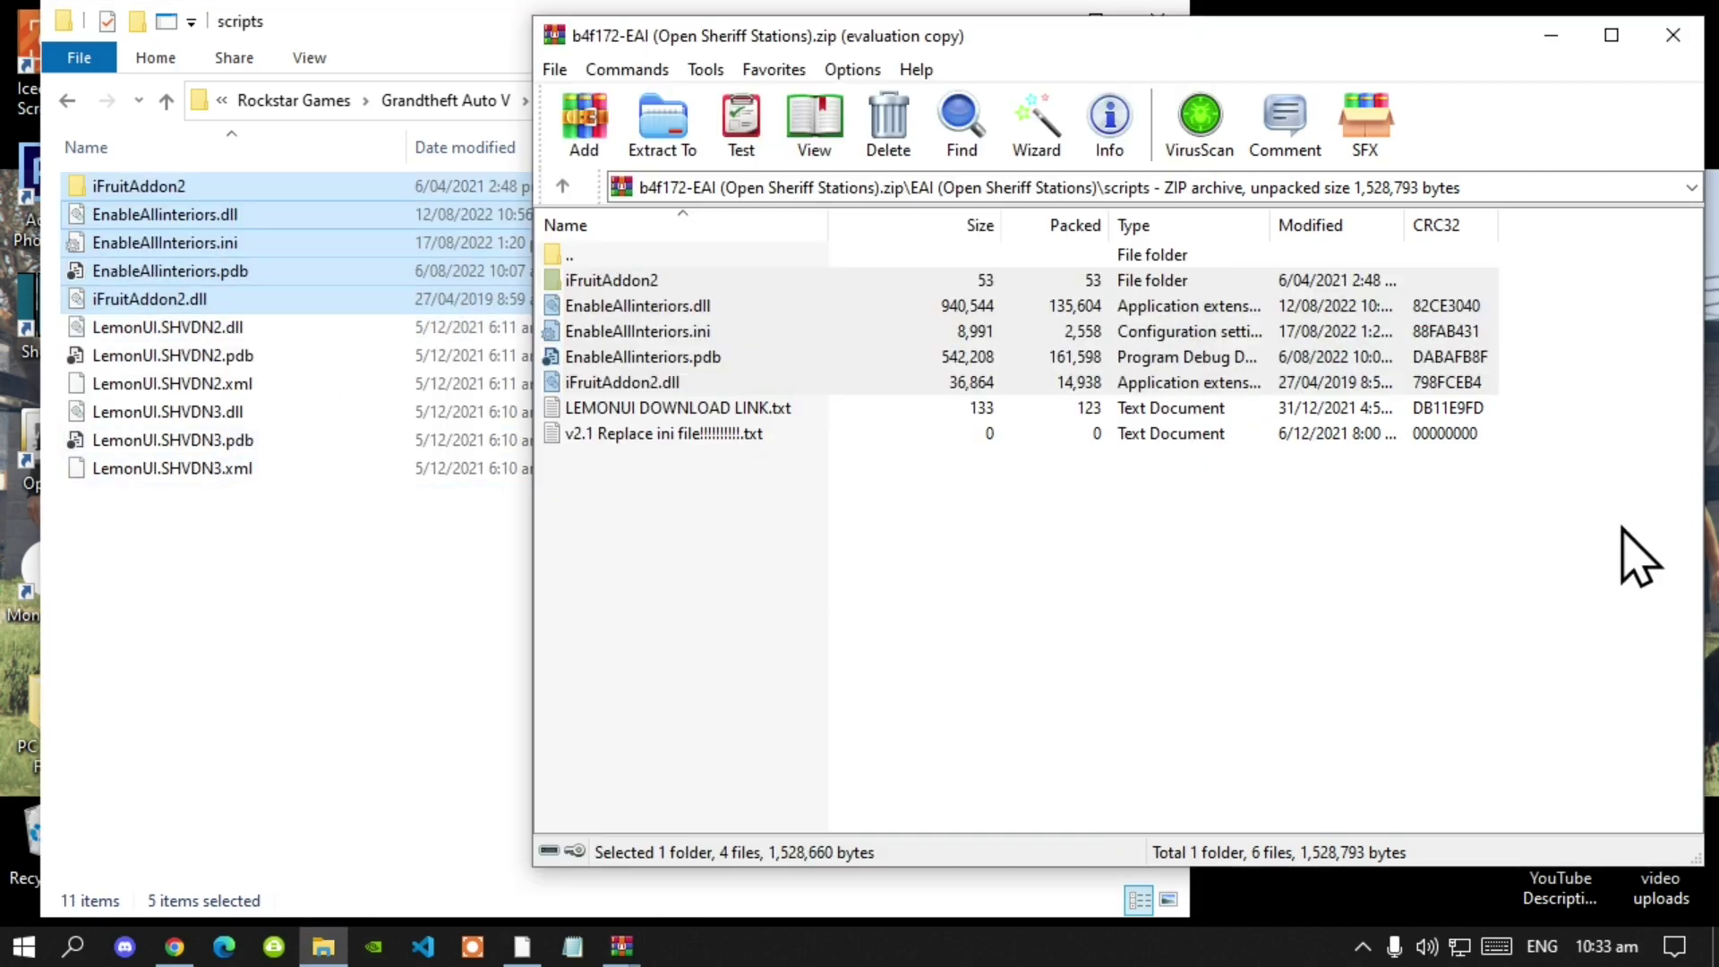
pyautogui.click(1672, 35)
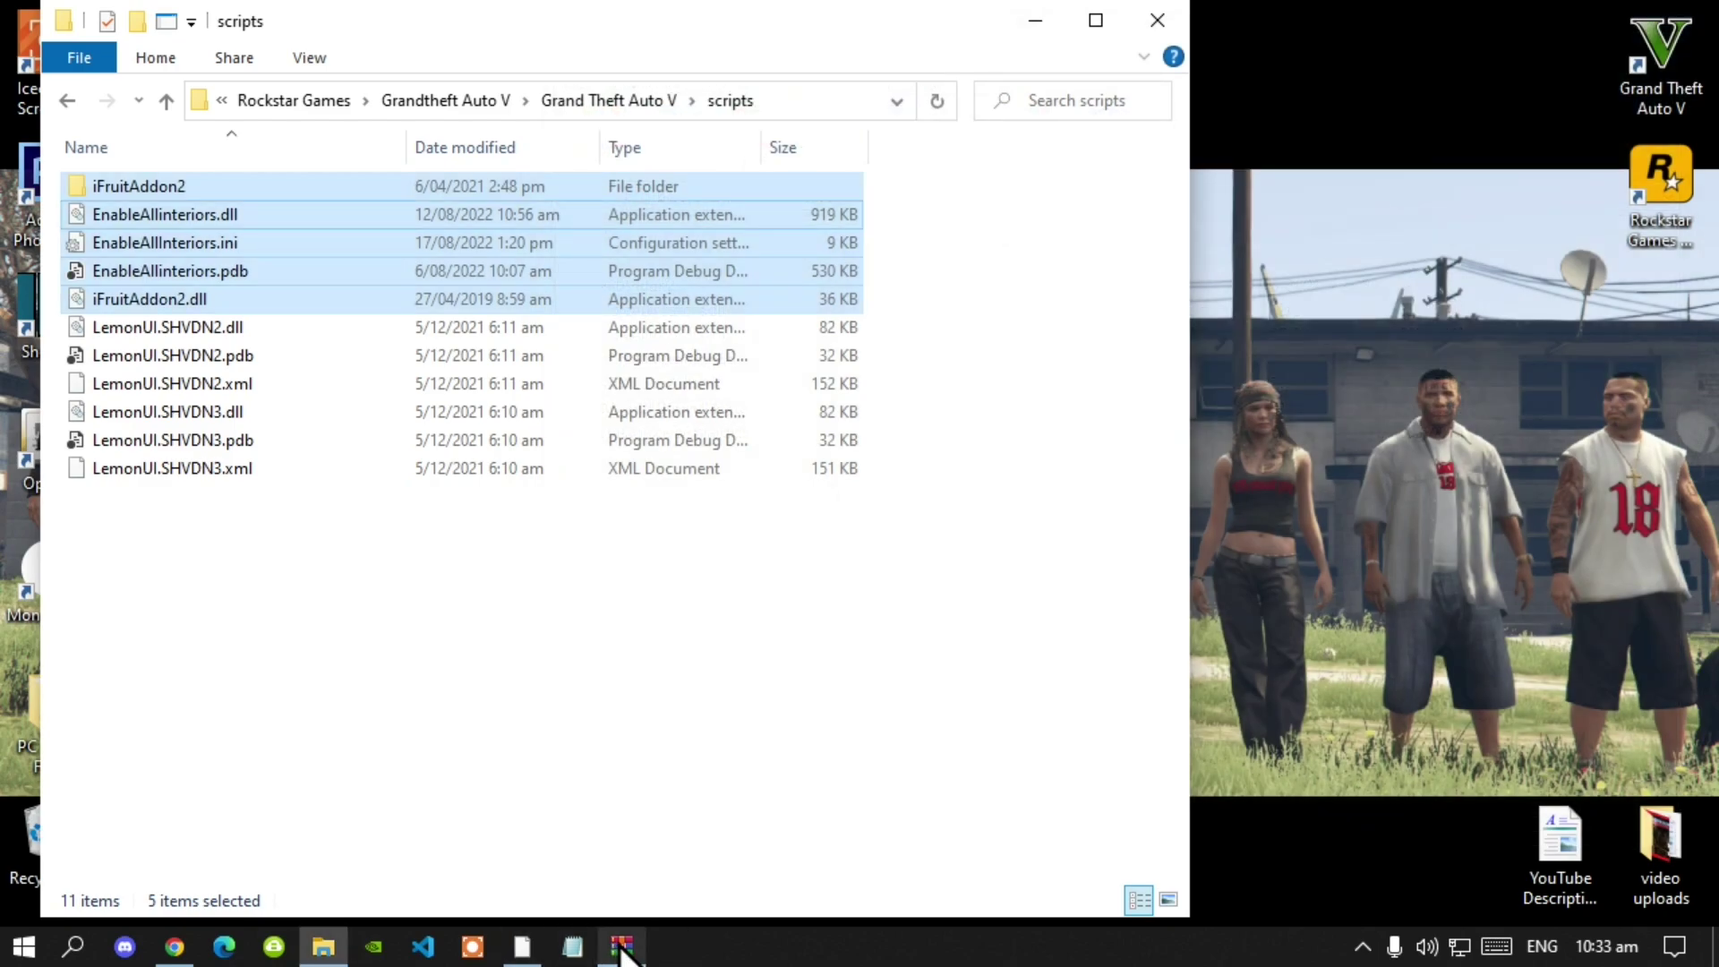
# - Copy Lost_MC_Heist.dll and Lost_MC_Heist.pdb, without Installation Instruction.txt, into scripts and close WinRAR
pyautogui.moveTo(624, 954)
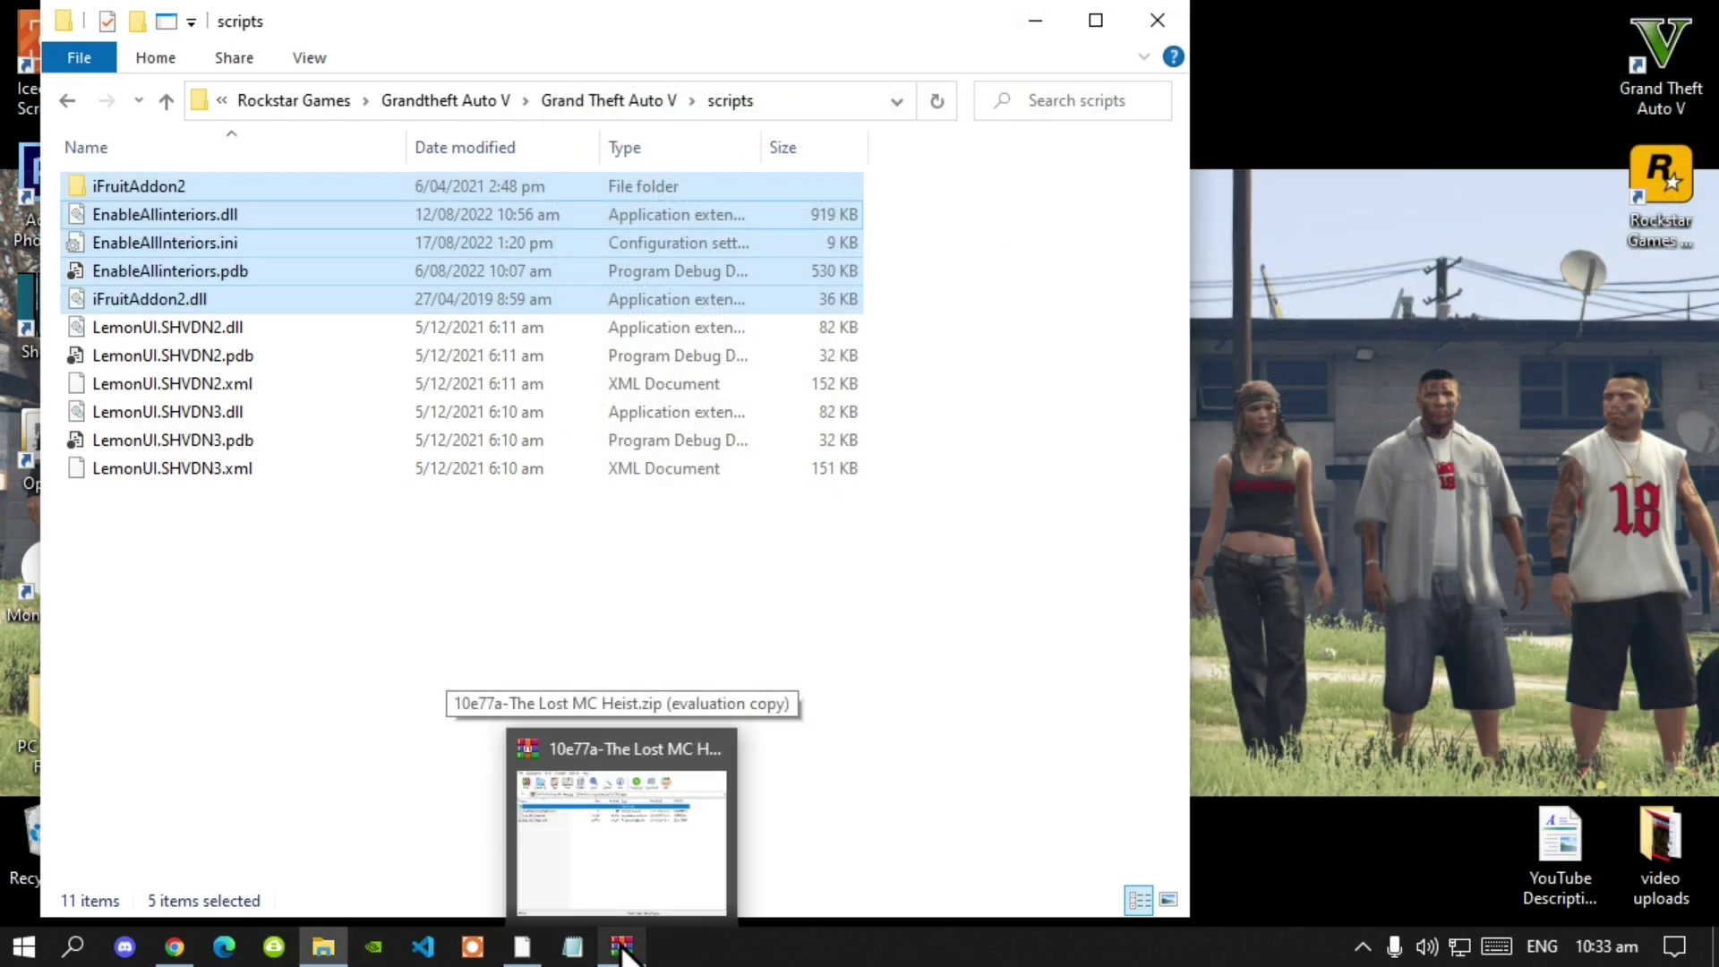
pyautogui.click(624, 954)
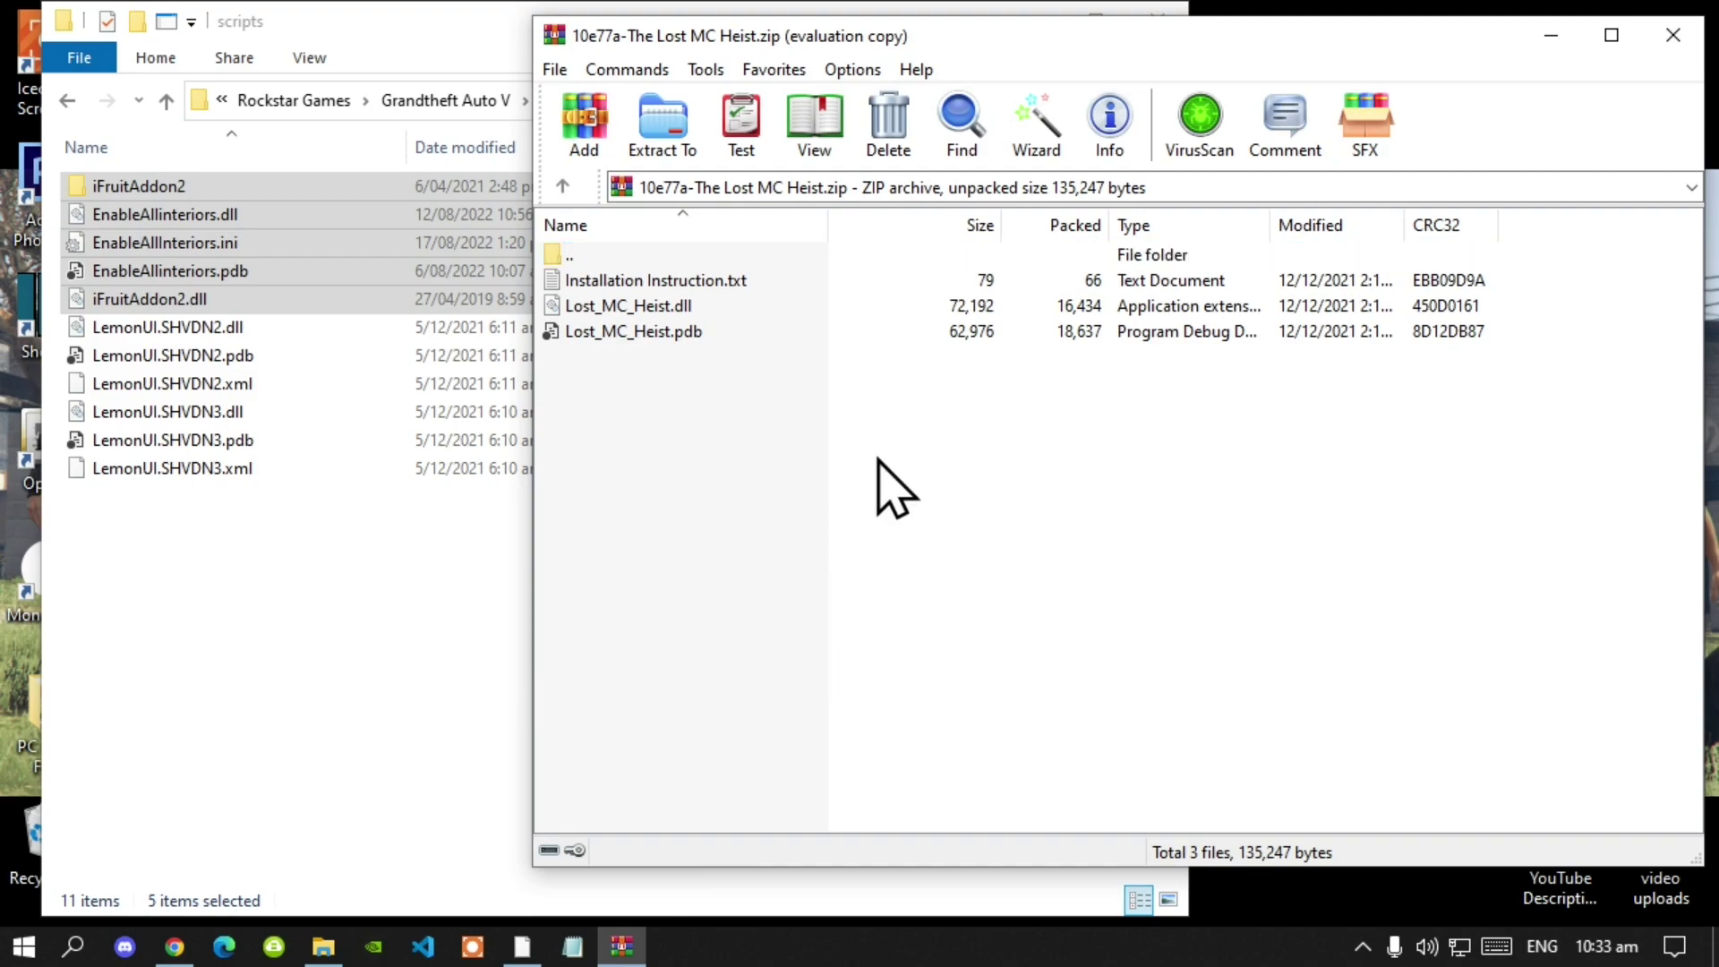
pyautogui.moveTo(755, 492); pyautogui.dragTo(611, 290)
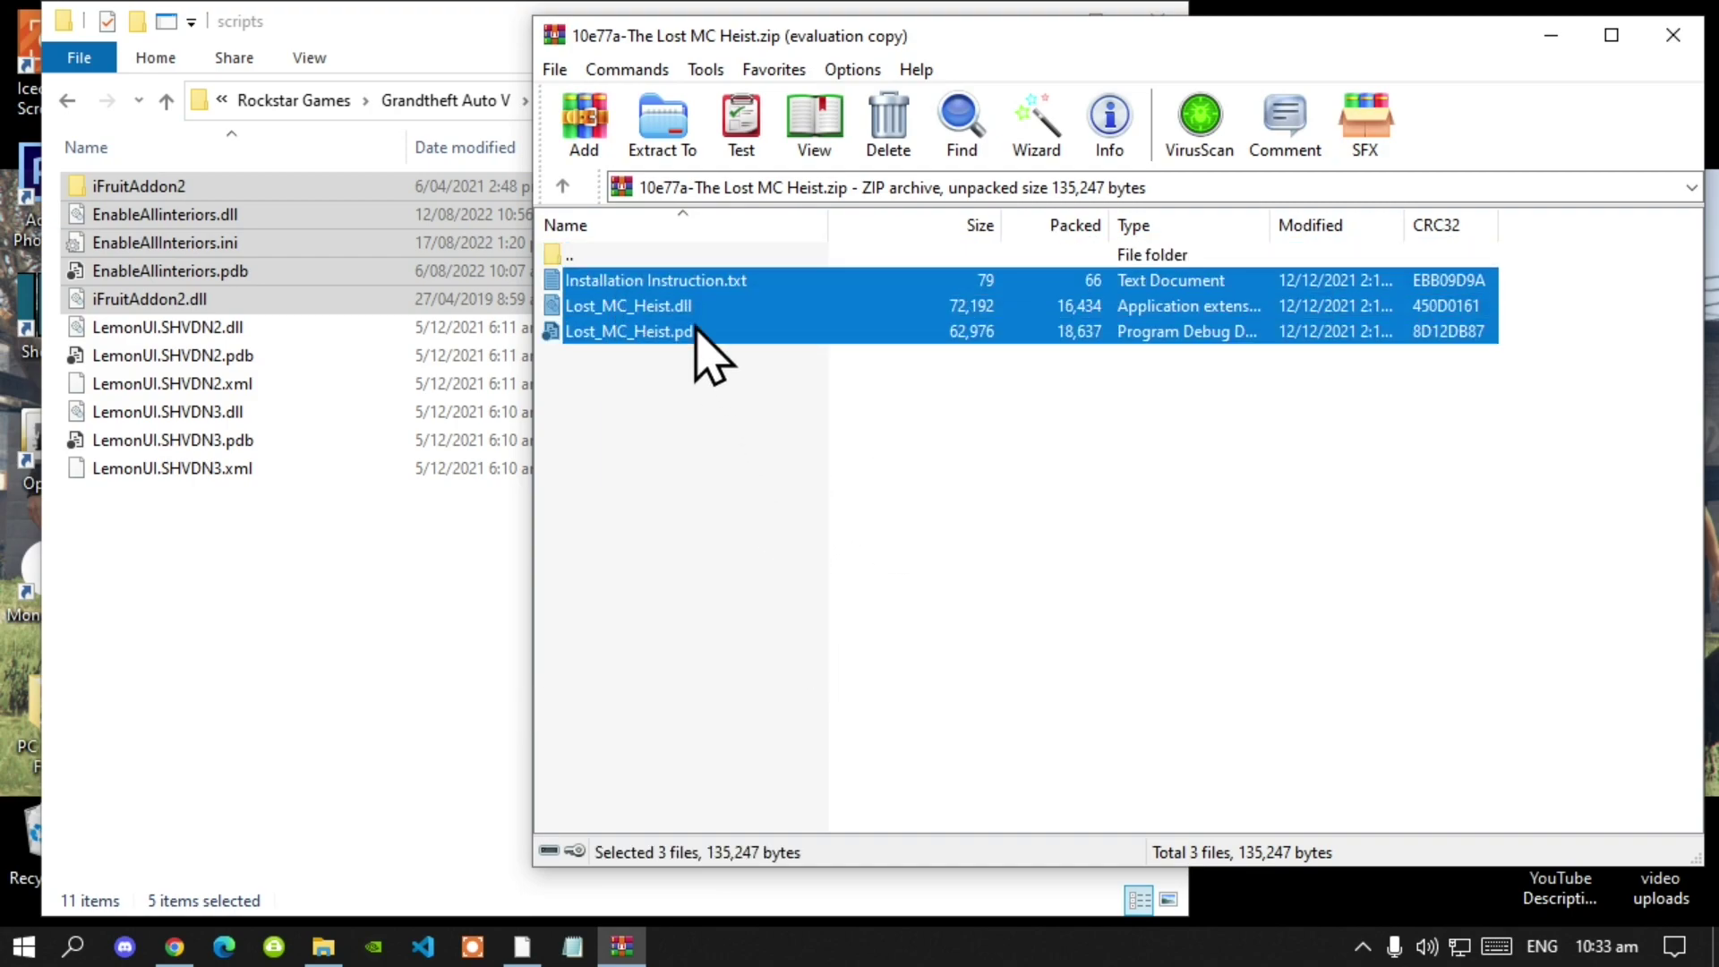
pyautogui.keyDown('ctrl'); pyautogui.click(667, 284); pyautogui.keyUp('ctrl')
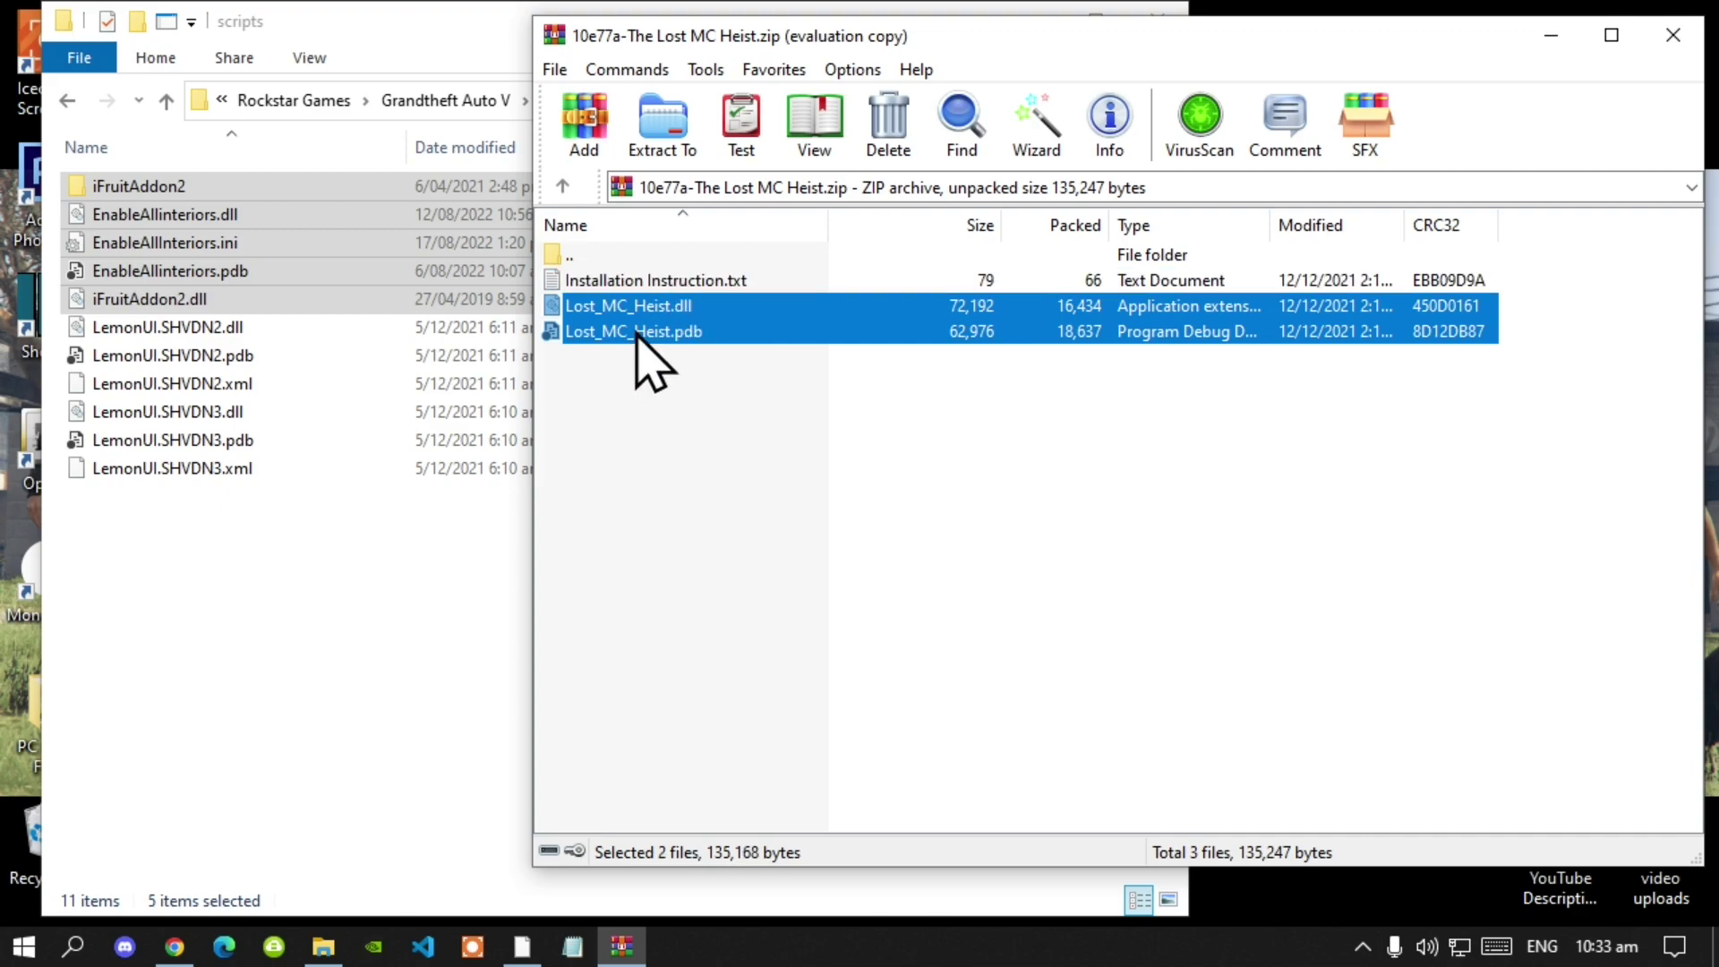
pyautogui.moveTo(635, 324); pyautogui.dragTo(232, 599)
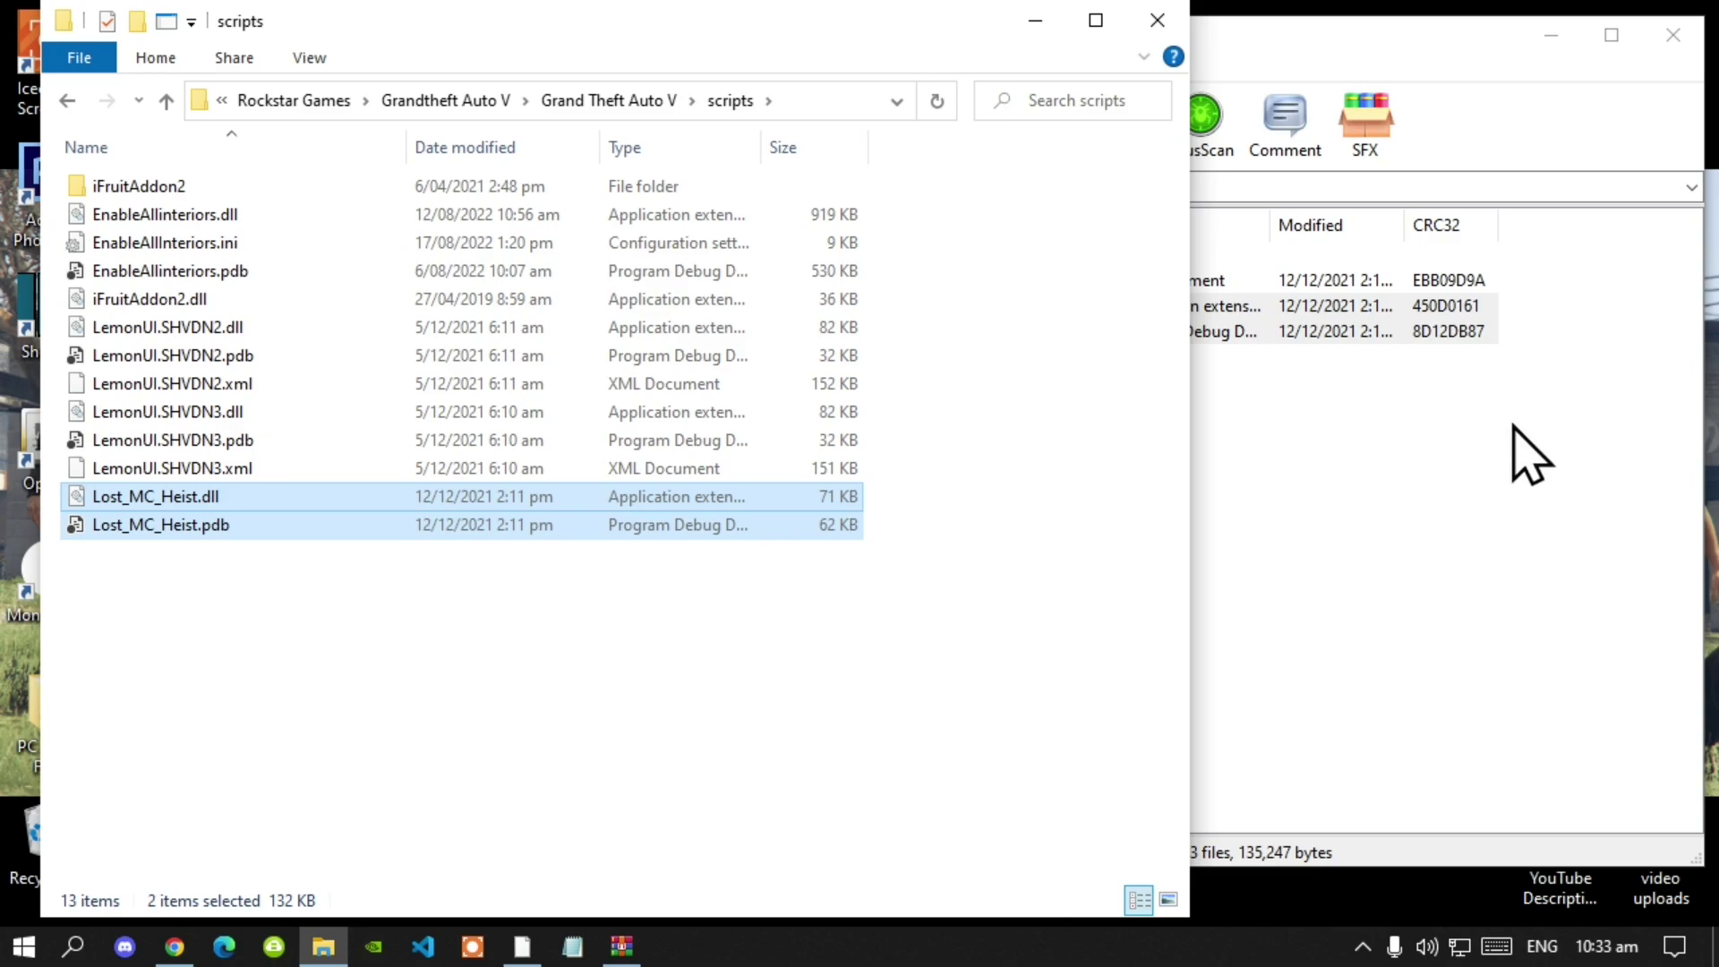
pyautogui.click(1527, 453)
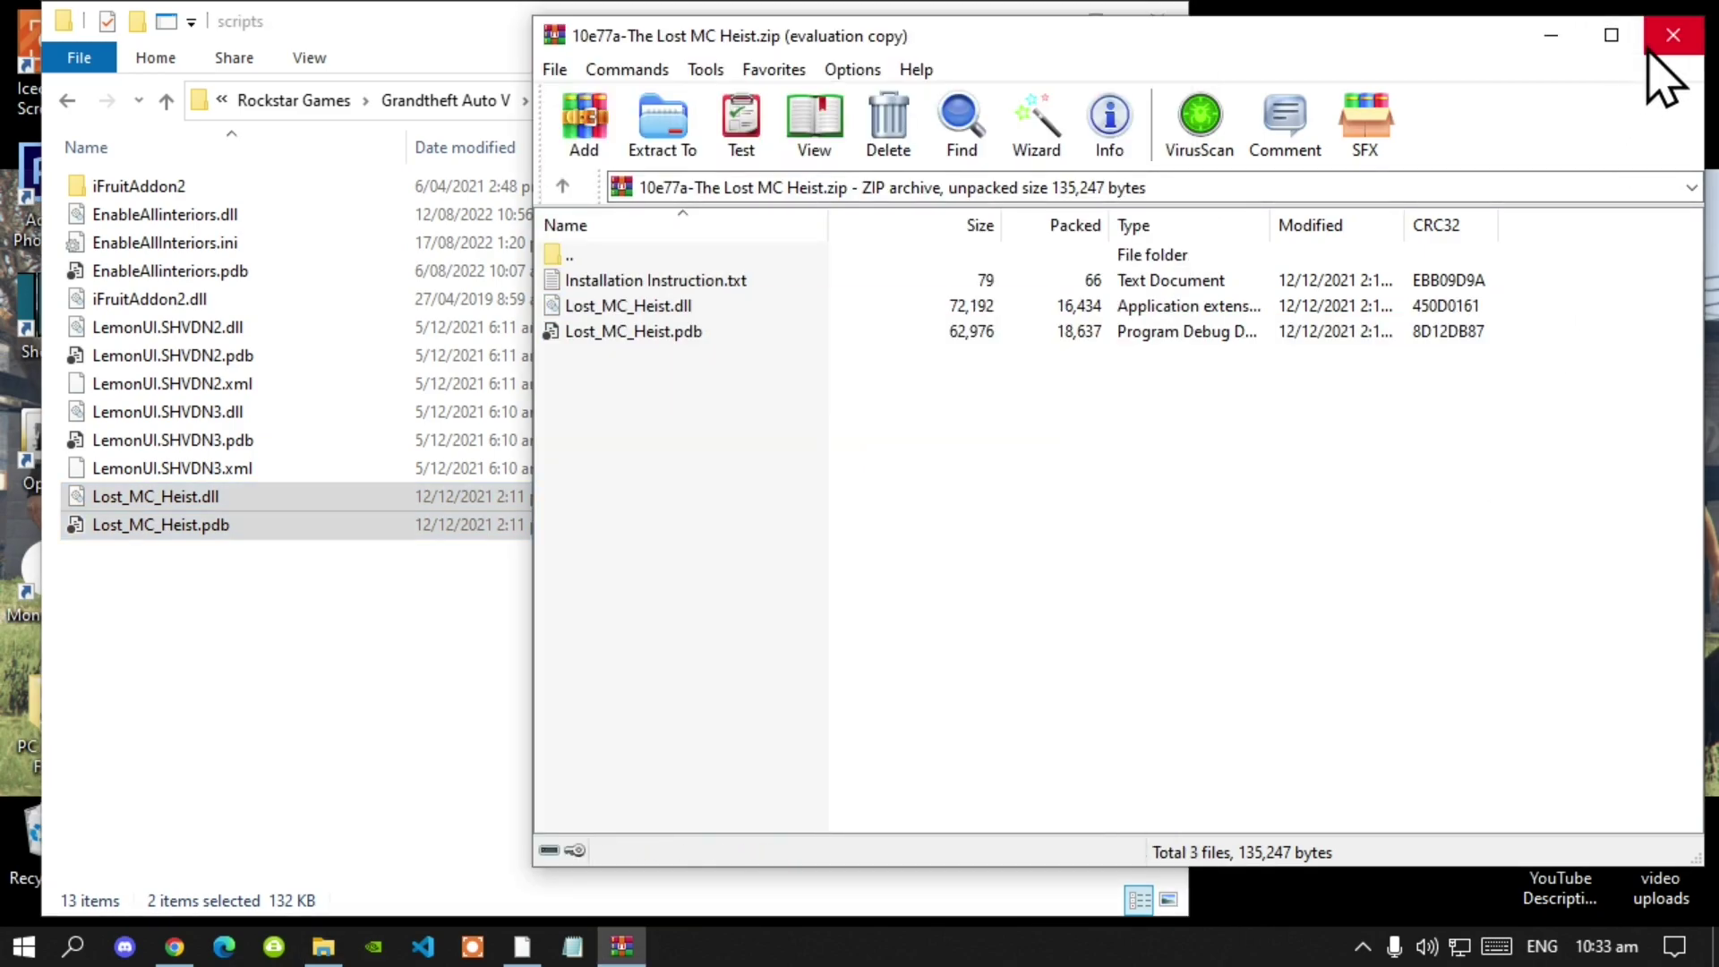
pyautogui.click(1672, 34)
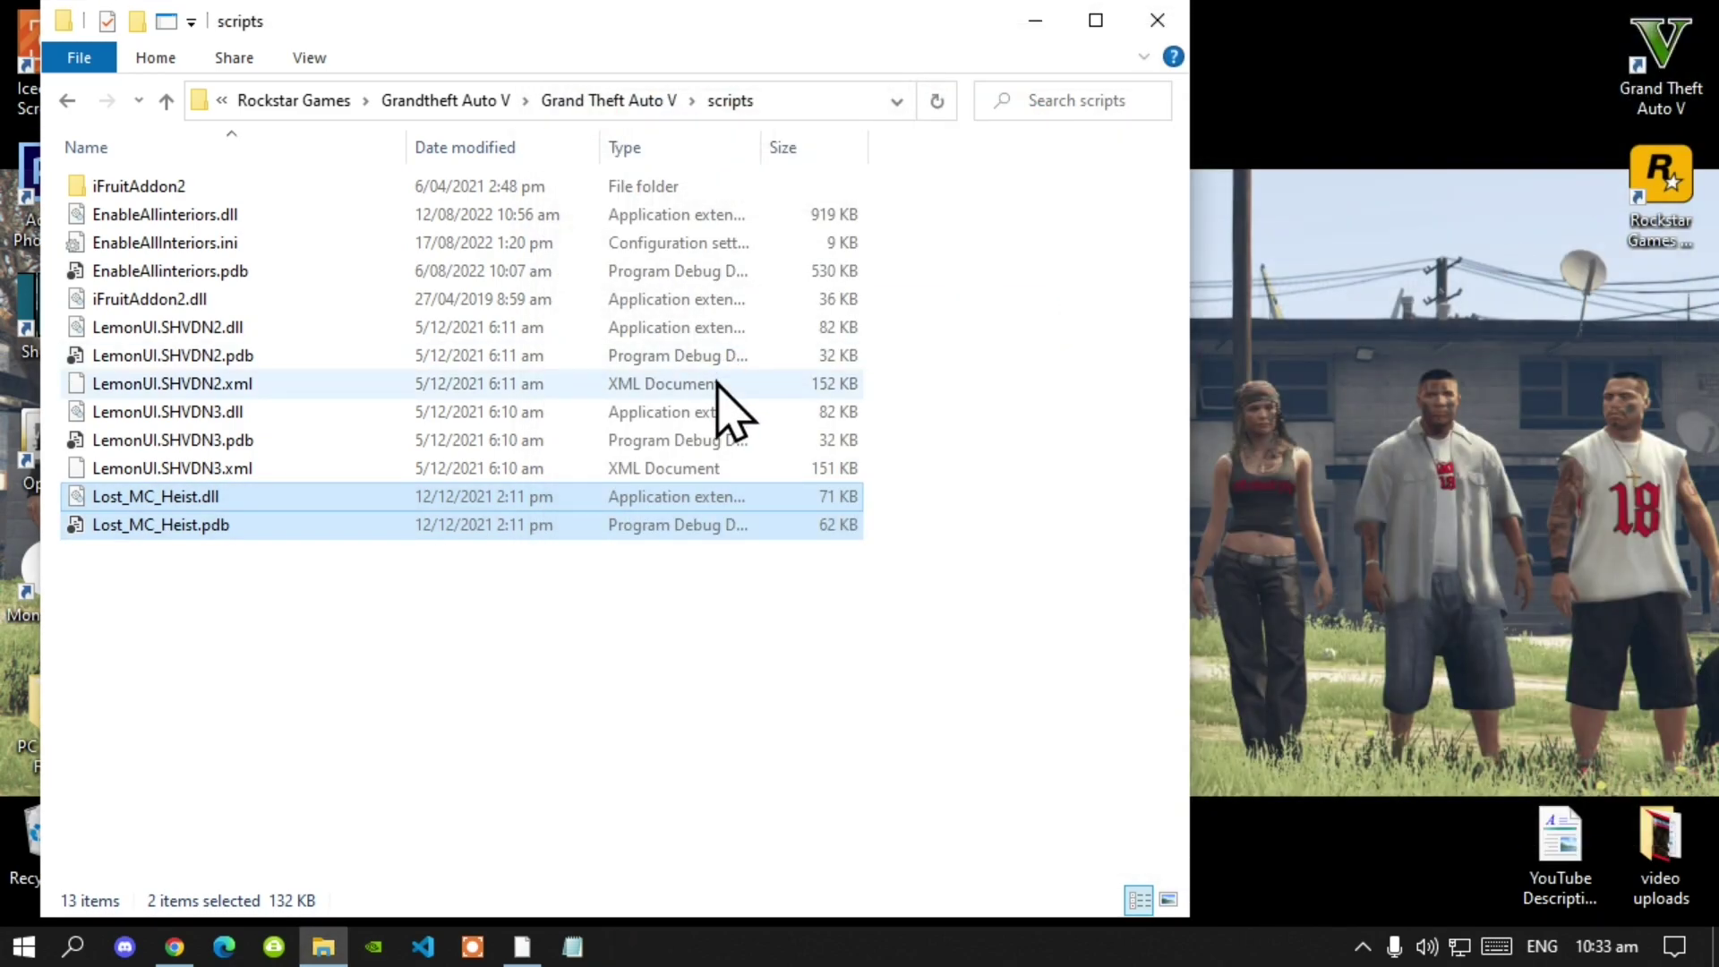
# - Go up to the Grand Theft Auto V folder and refresh its listing
pyautogui.click(629, 101)
pyautogui.rightClick(935, 439)
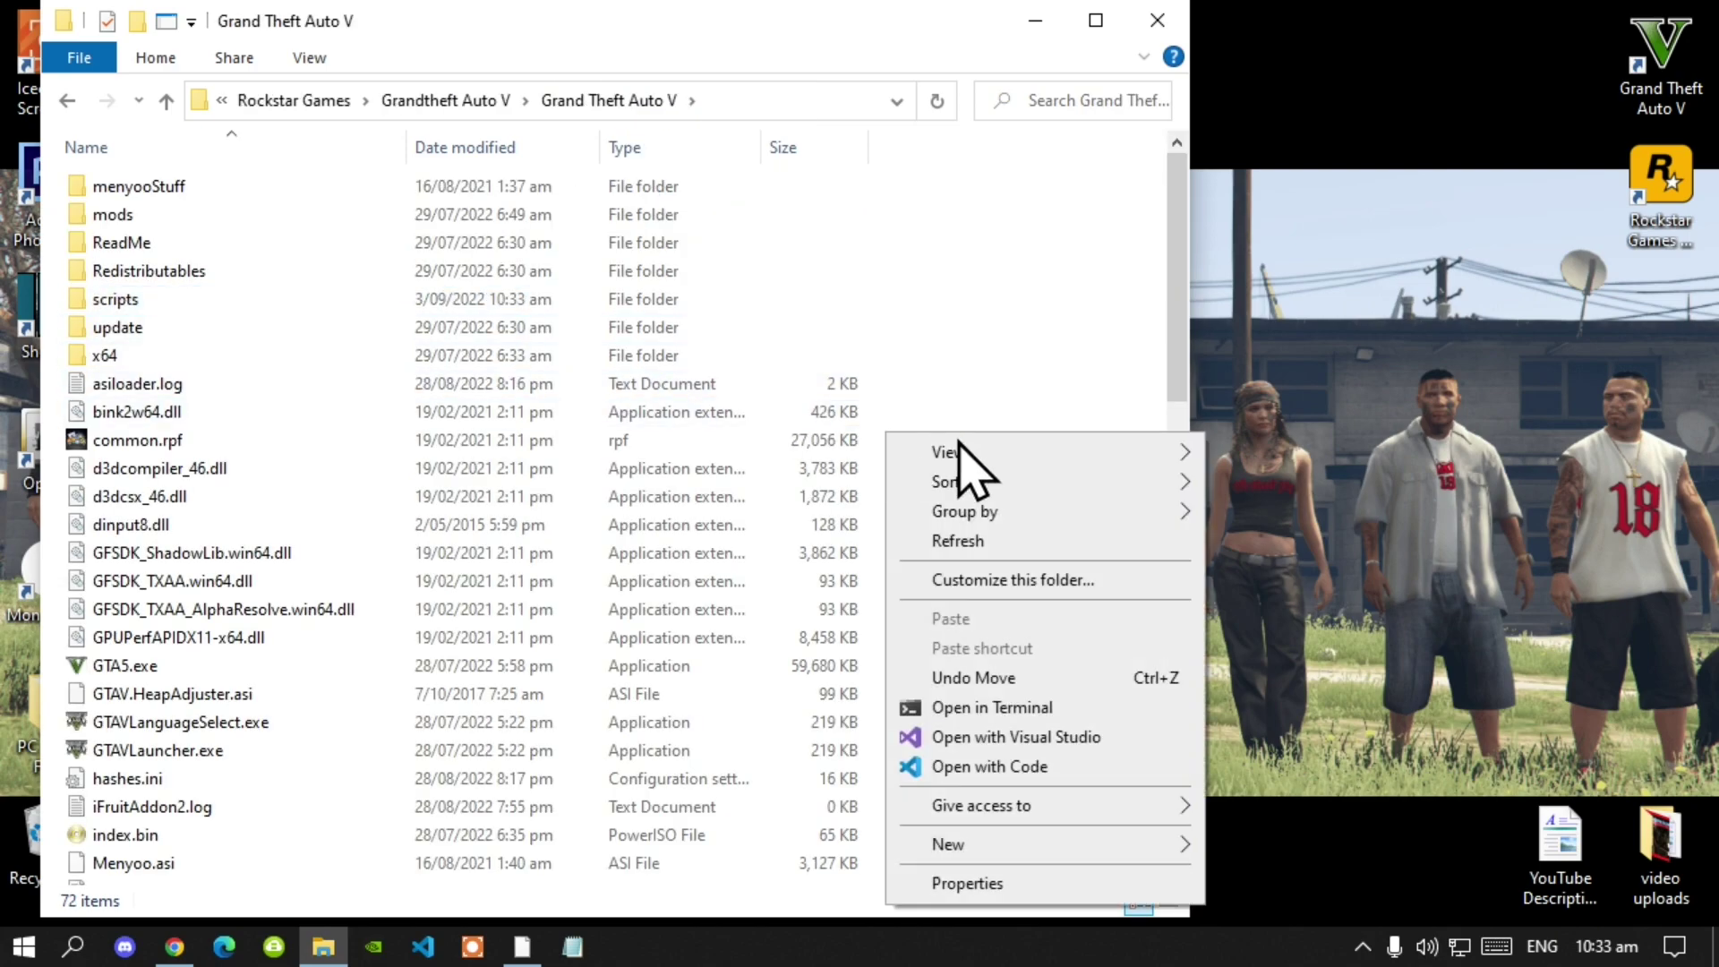
pyautogui.click(977, 543)
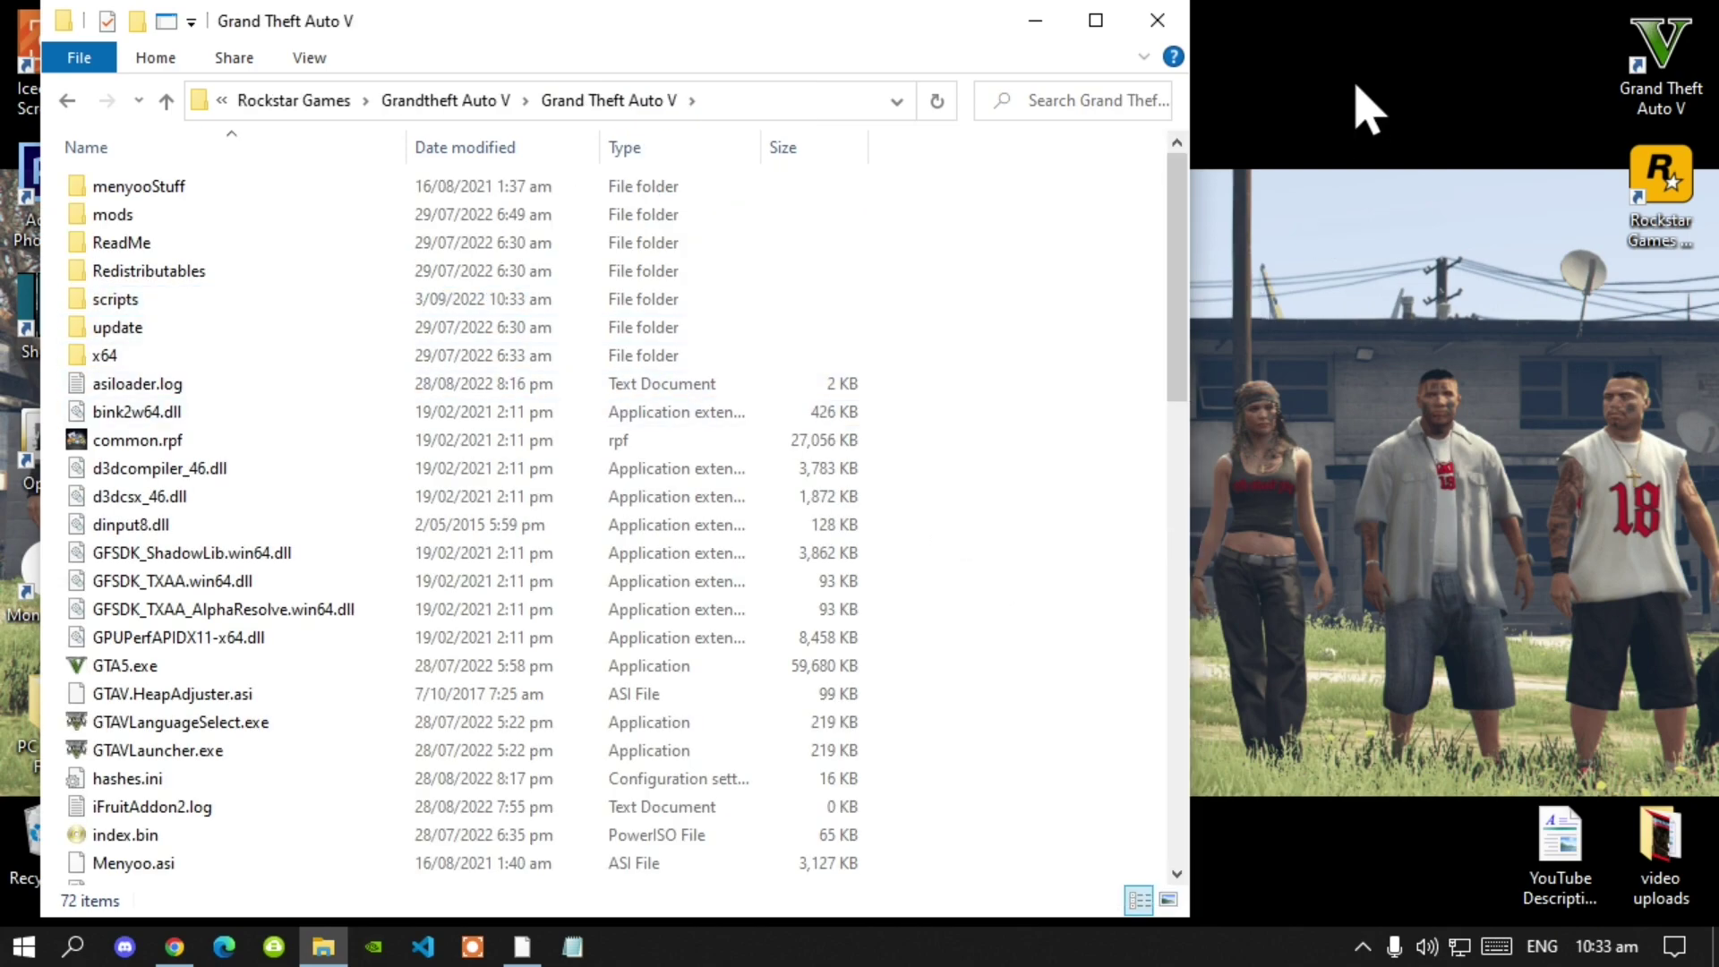
# - Close File Explorer and refresh the desktop
pyautogui.click(1168, 22)
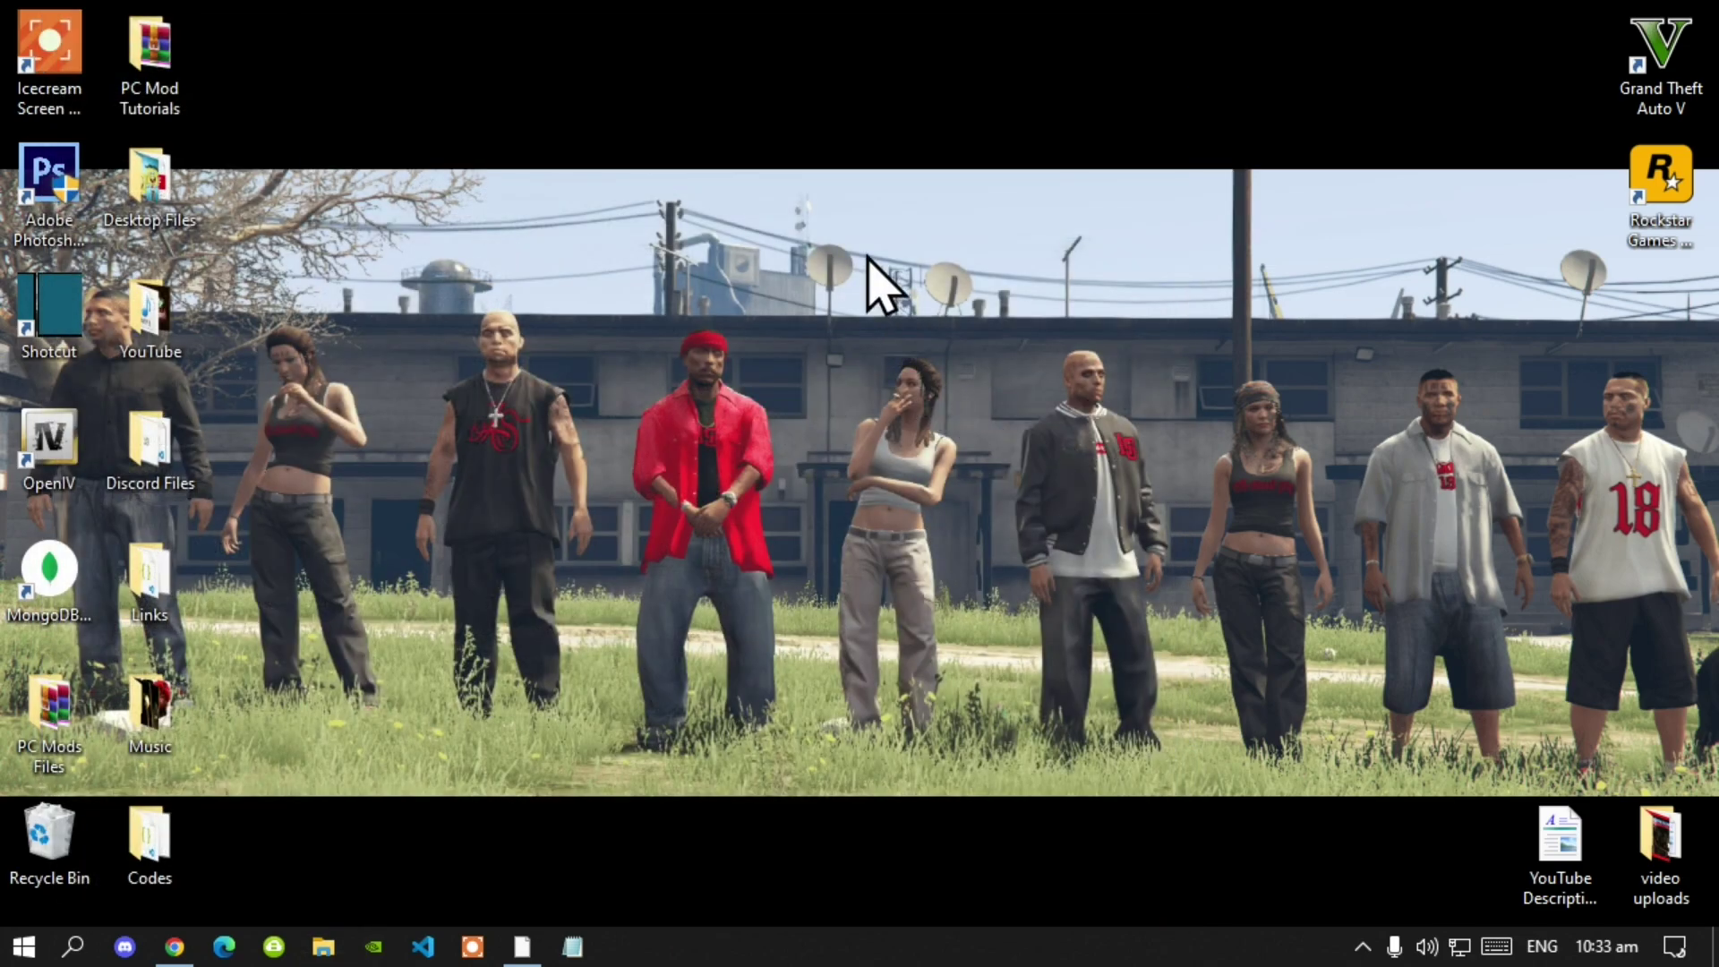
pyautogui.rightClick(839, 204)
pyautogui.click(922, 280)
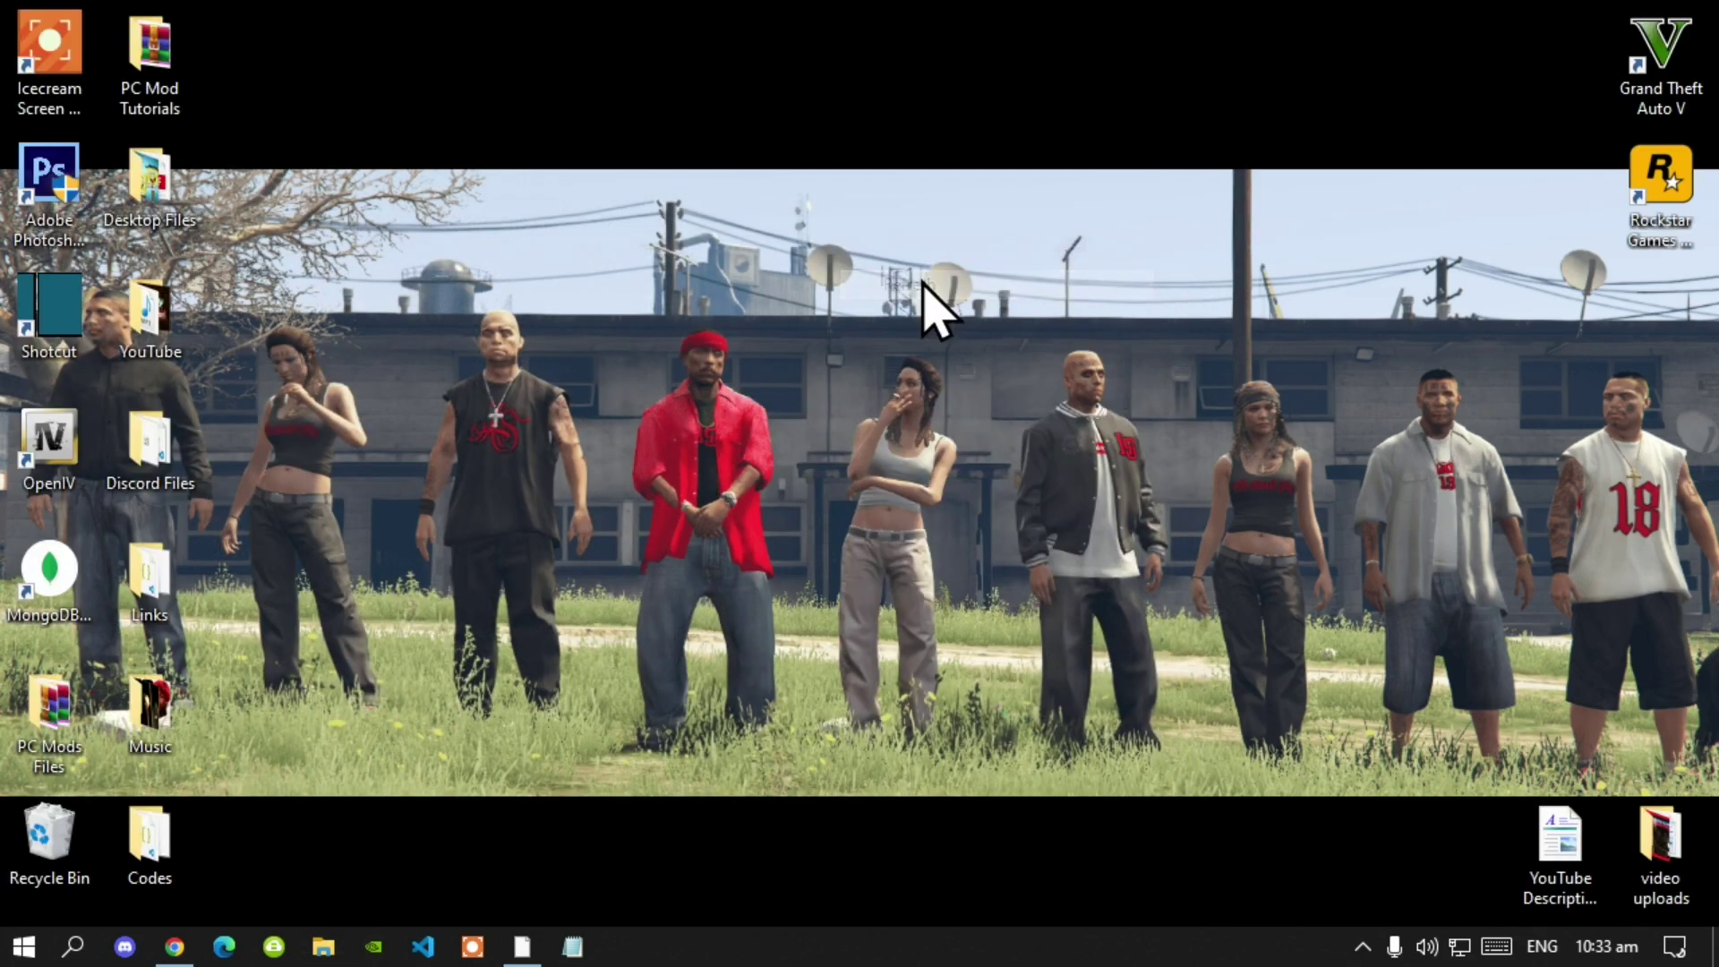